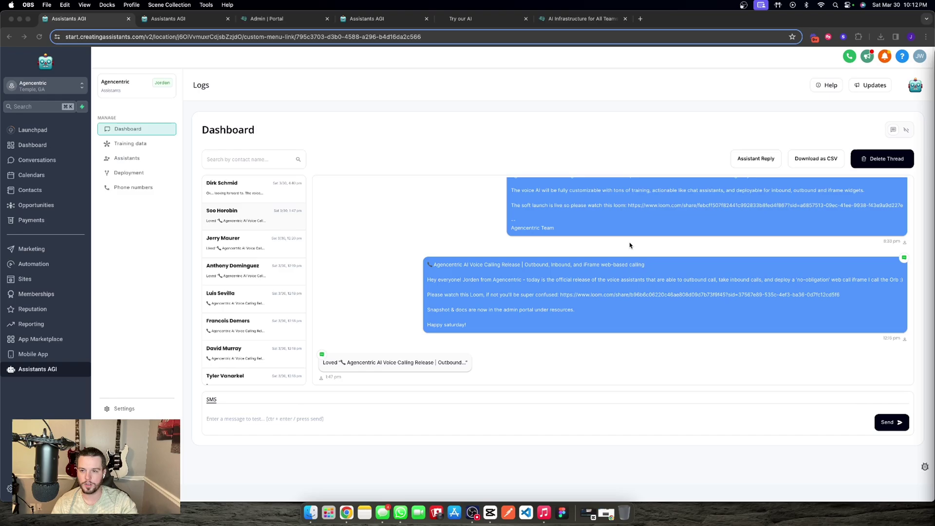
Open the phone numbers page and view the form for buying a number by area code, closing it without purchasing
click(140, 188)
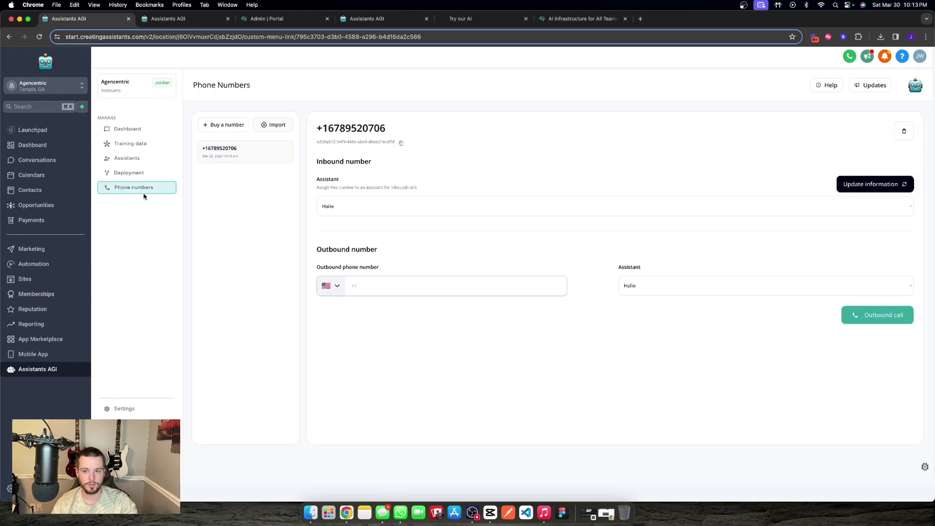
click(230, 125)
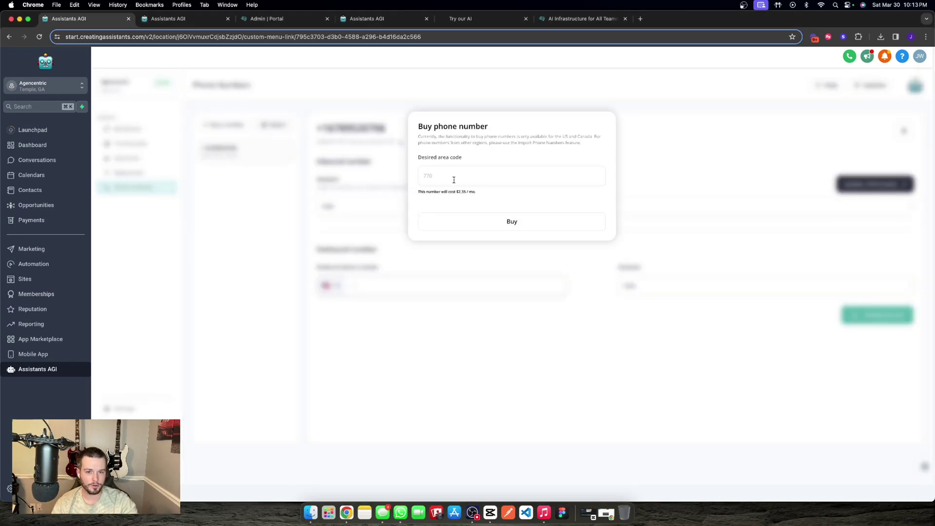
click(367, 196)
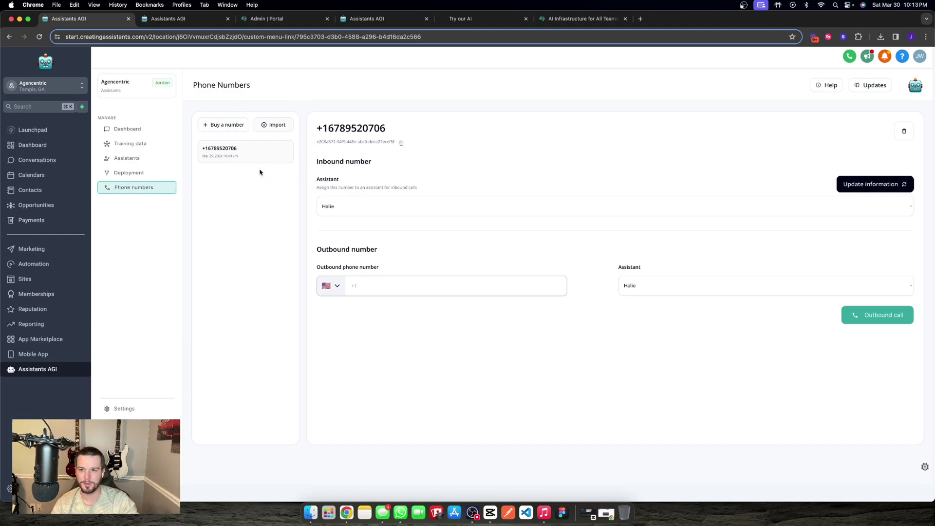
Create a new multi-channel voice assistant in the assistants list
click(145, 159)
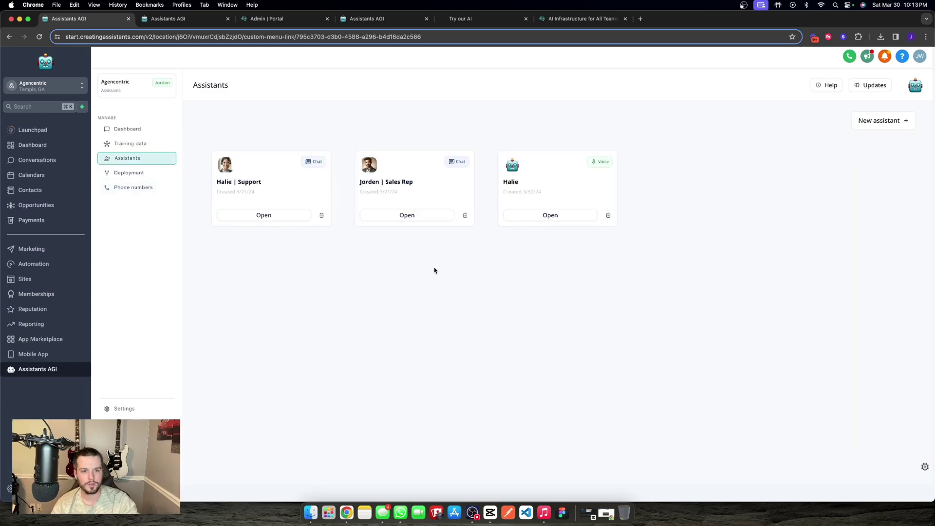
double_click(602, 162)
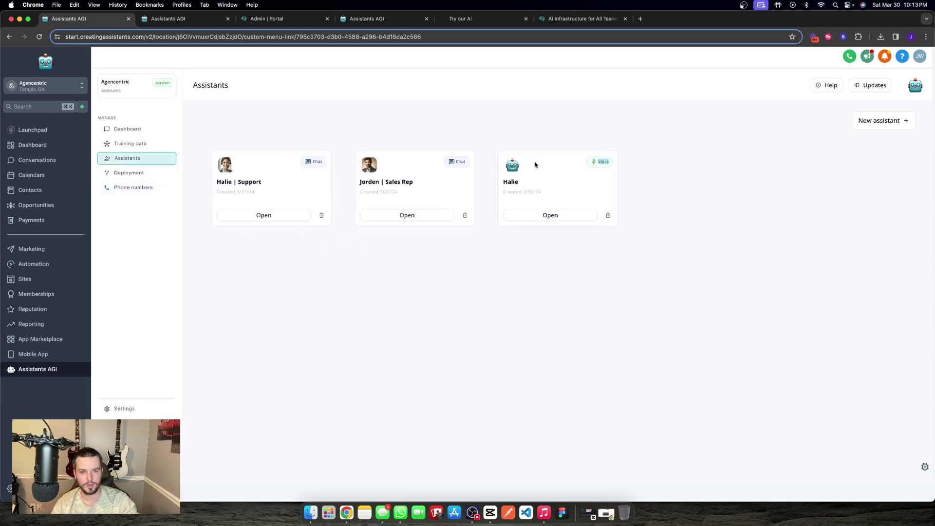
click(863, 119)
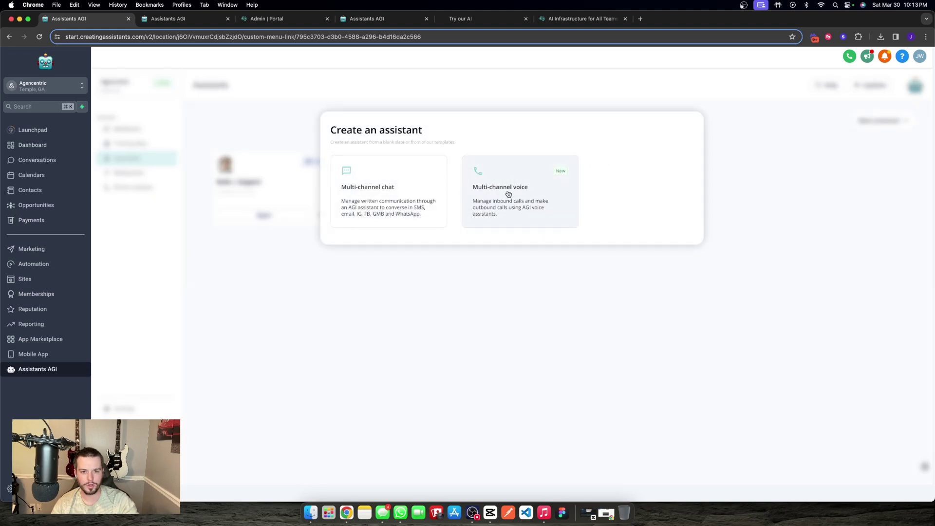
click(524, 191)
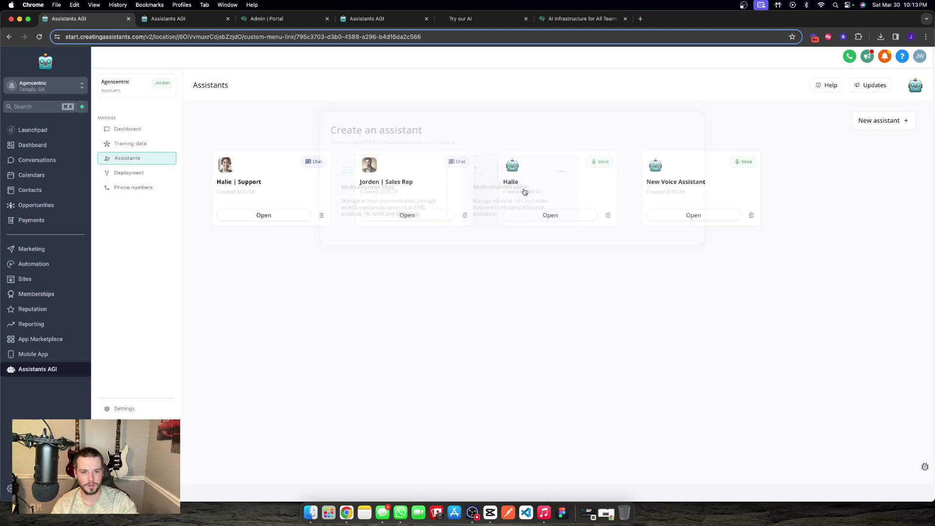
triple_click(670, 182)
click(649, 295)
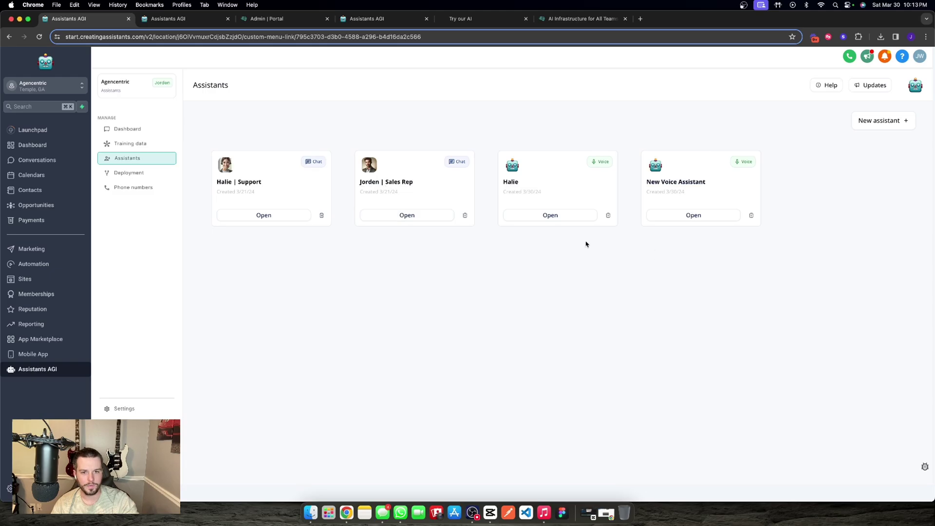
Open the settings of the Halie voice assistant and examine the available voices and languages without changing the selections
click(551, 216)
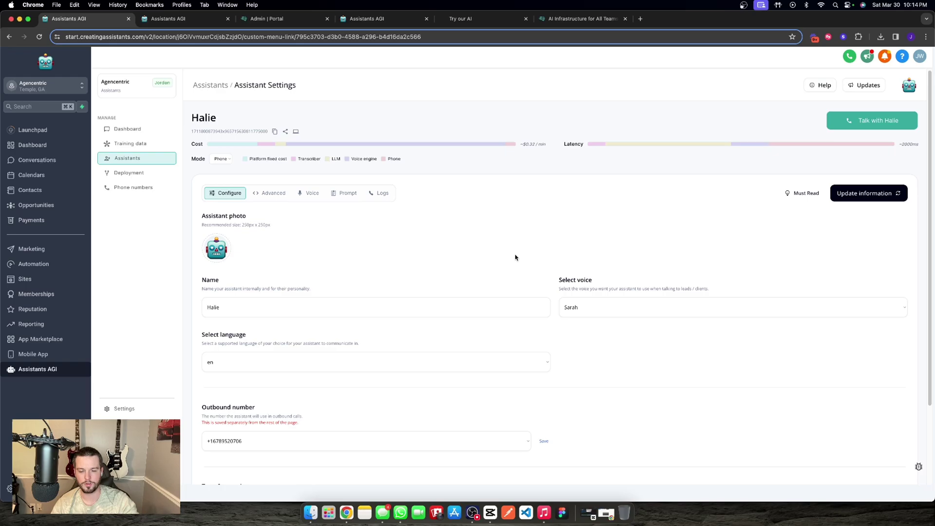
scroll(516, 257, down, 3)
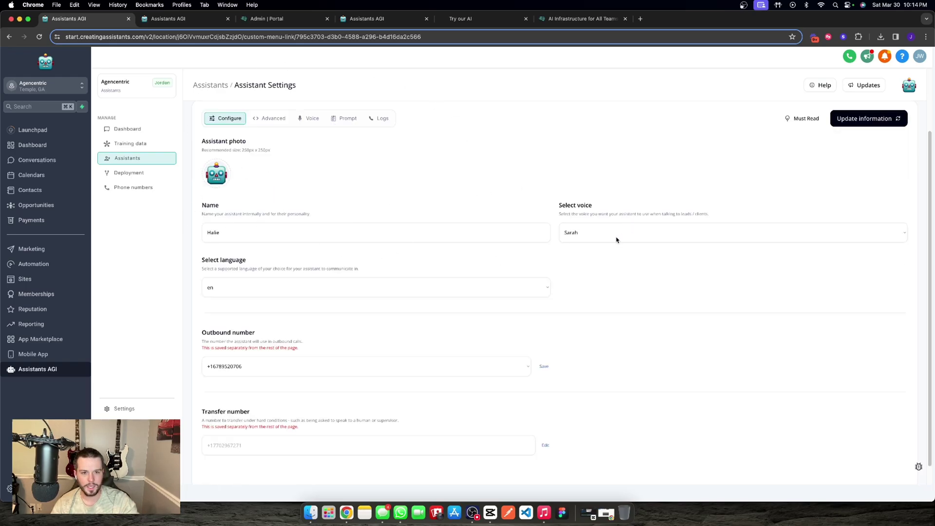
click(575, 234)
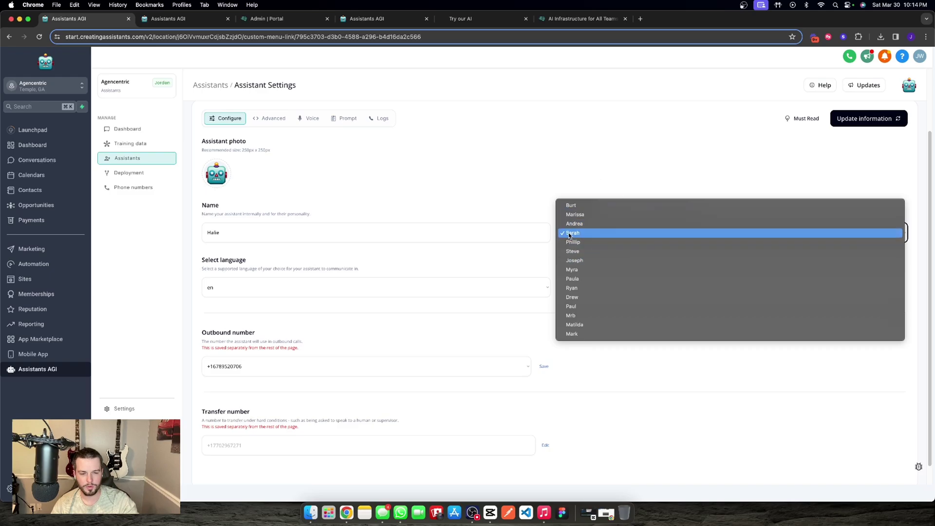
click(480, 202)
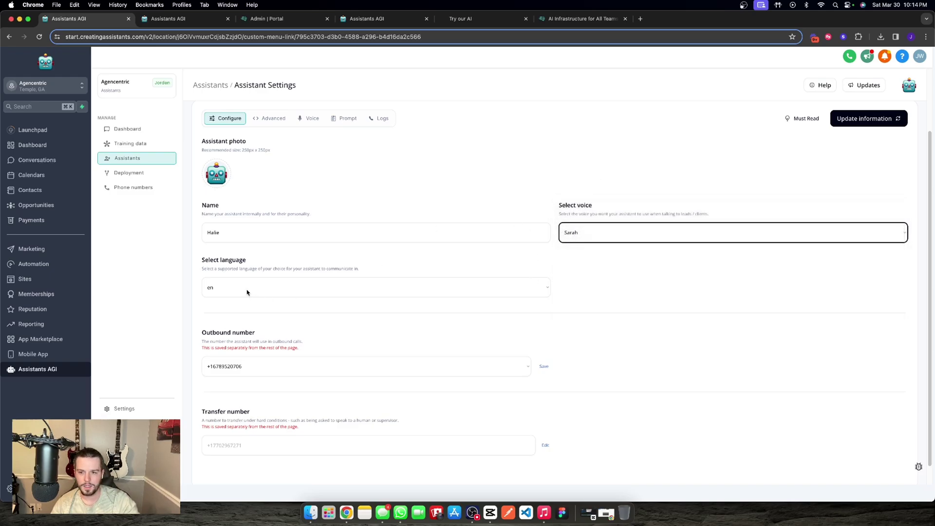
click(247, 290)
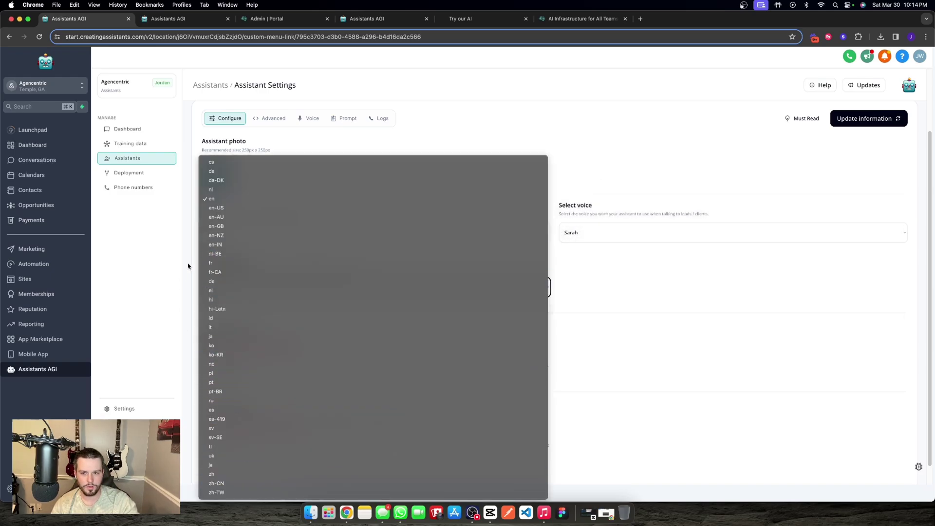
click(307, 293)
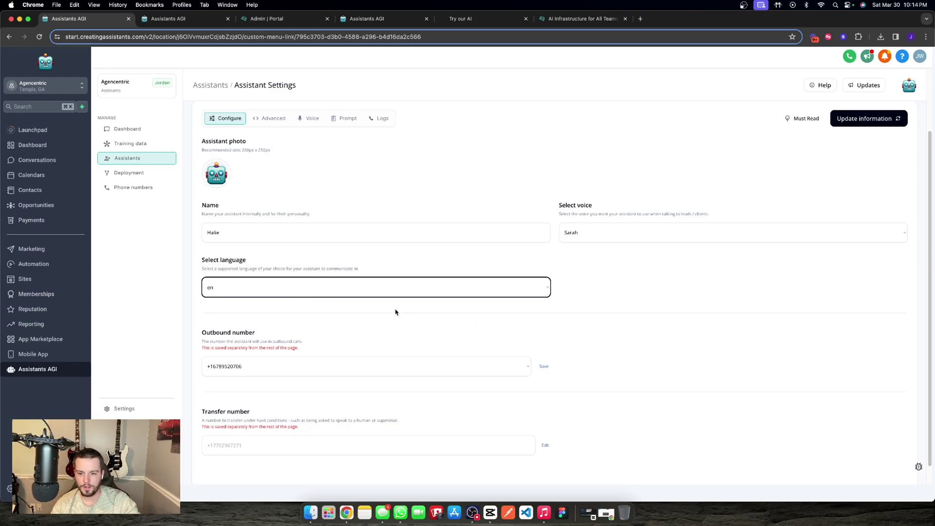
Examine Halie's outbound number setting and the transfer number's edit form, hiding the form without saving
triple_click(239, 334)
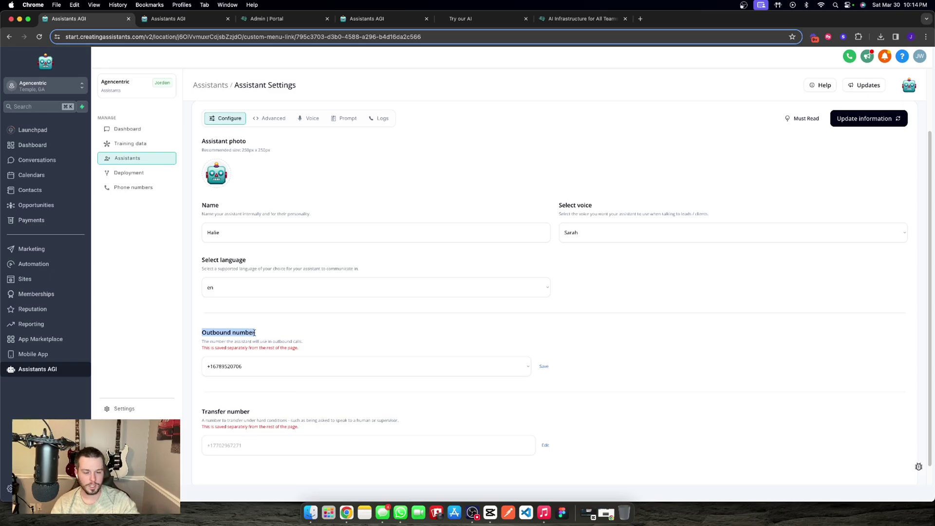
click(334, 342)
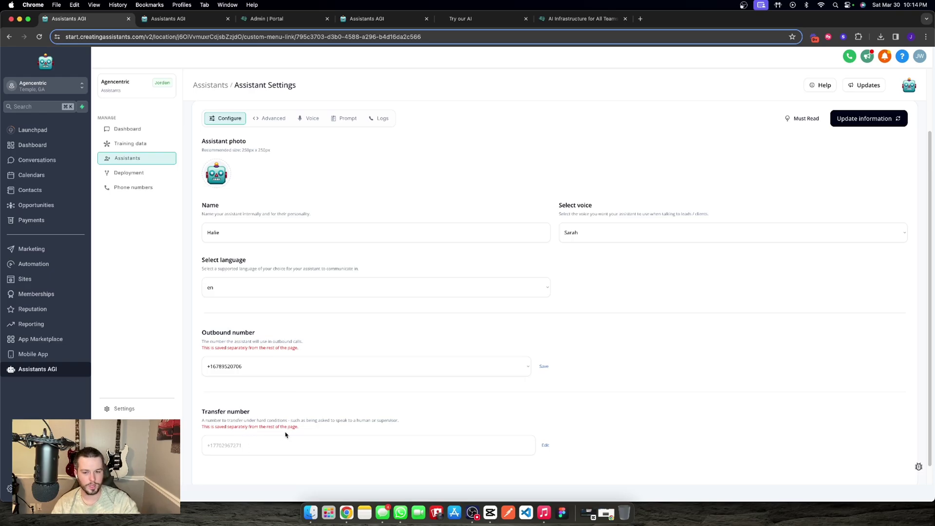
scroll(292, 431, down, 1)
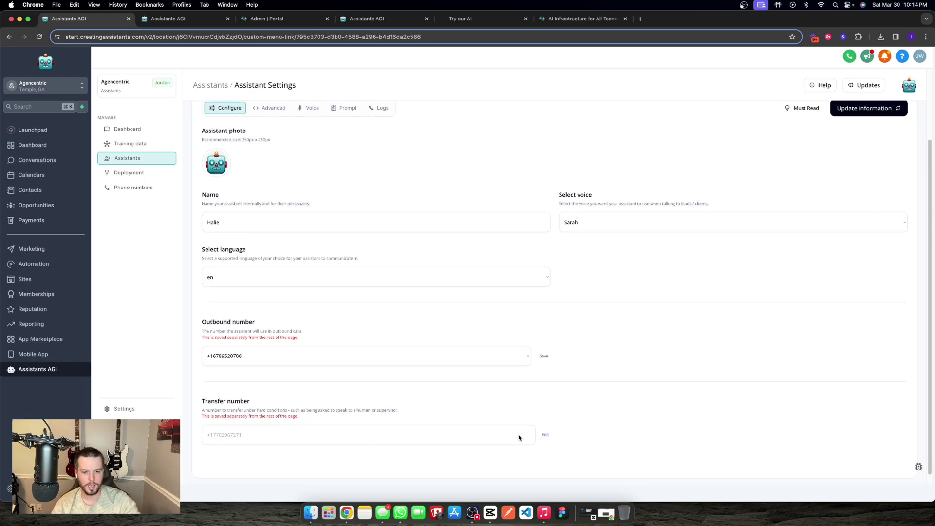
click(546, 434)
scroll(428, 424, down, 3)
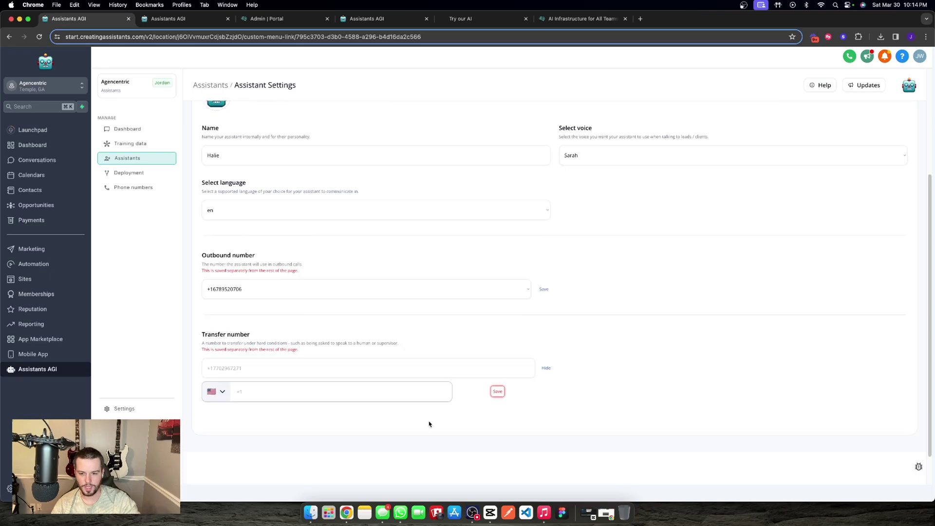
click(223, 391)
click(221, 393)
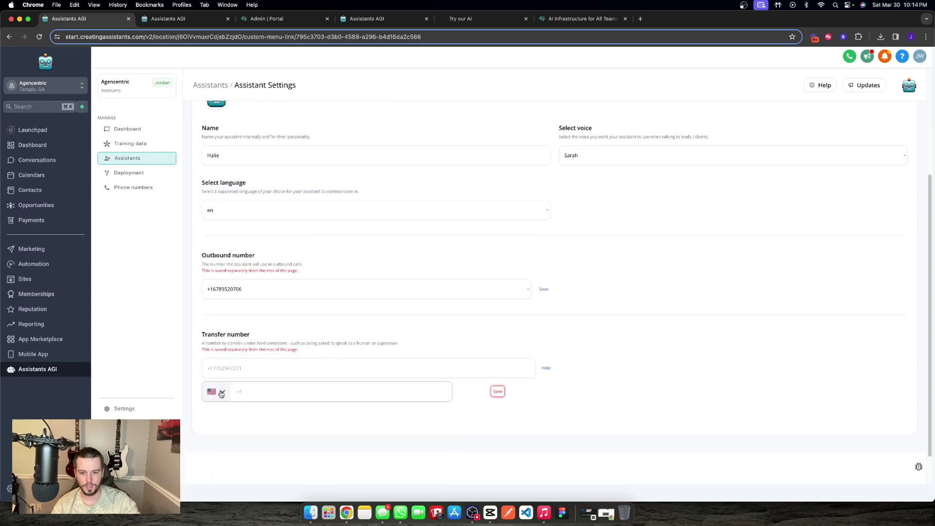
click(546, 368)
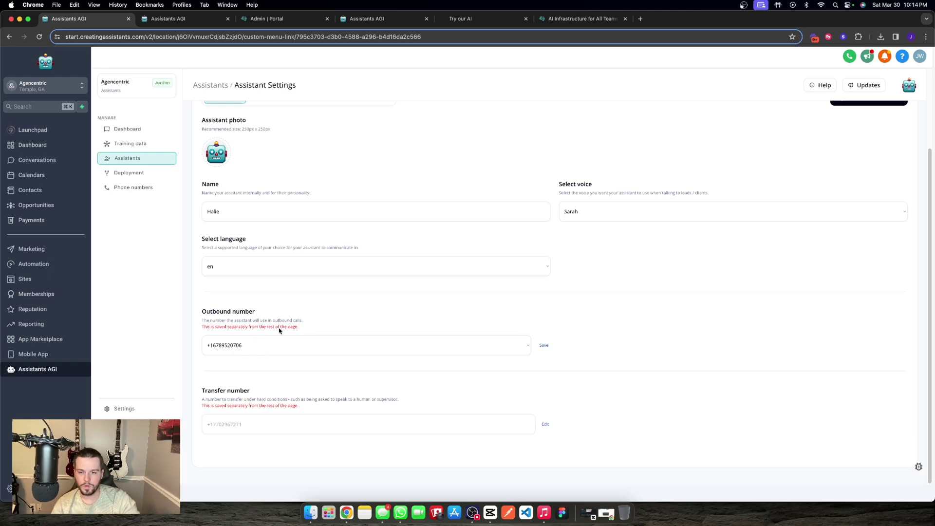
scroll(564, 303, up, 2)
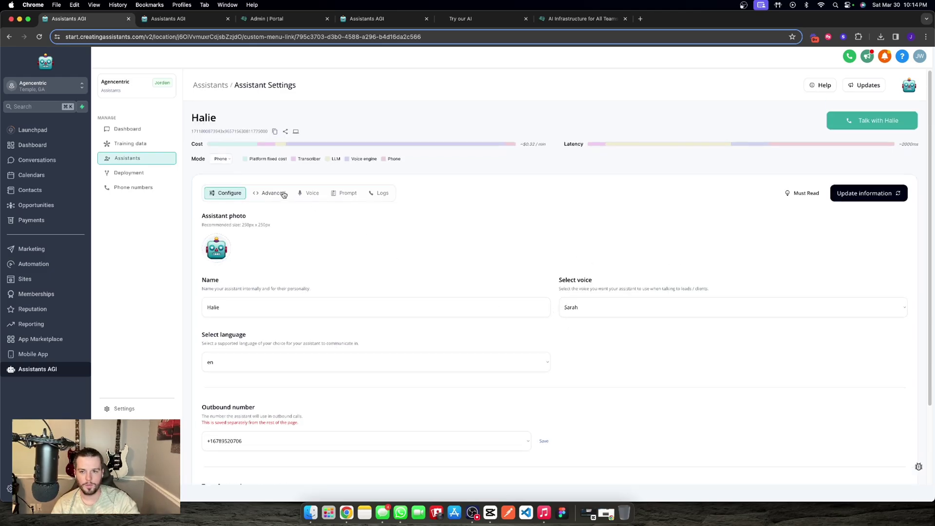
Open Halie's advanced settings and examine HIPAA compliance, recording, silence timeout, response delay and LLM request delay
click(267, 192)
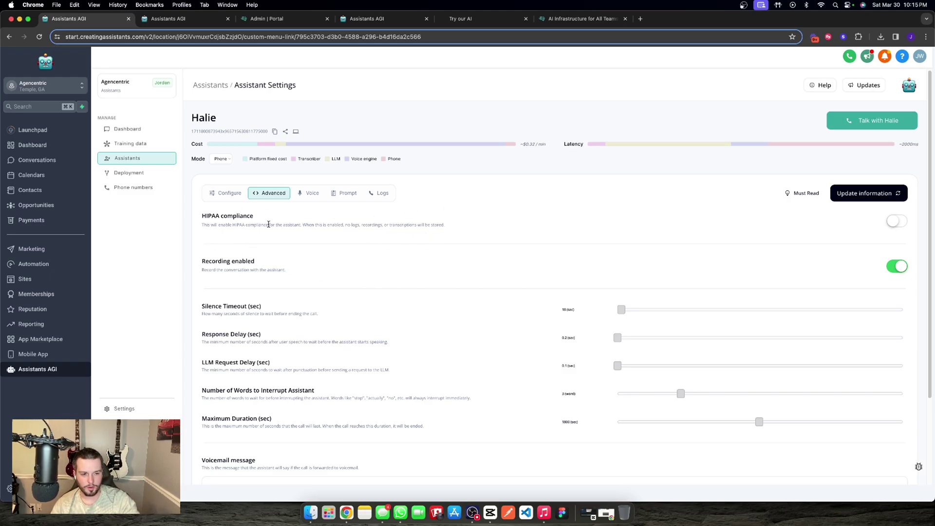
scroll(466, 263, down, 4)
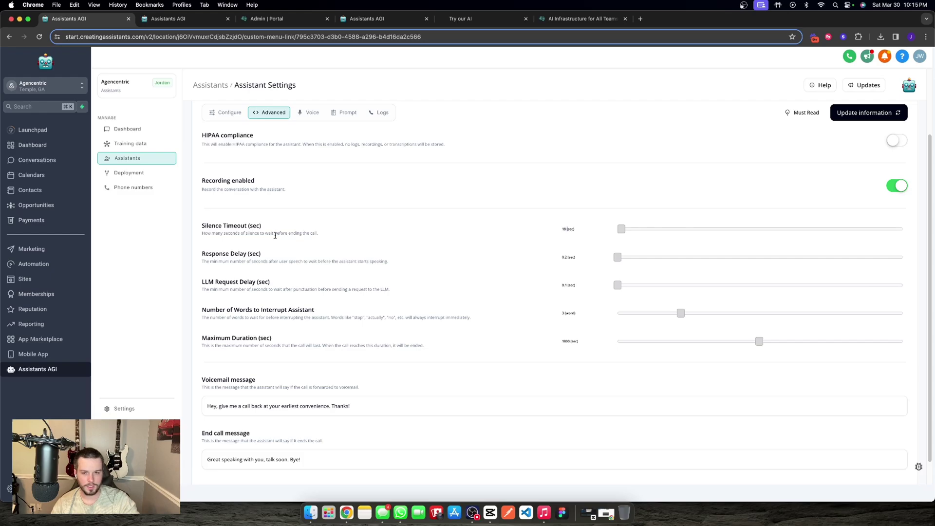
triple_click(232, 251)
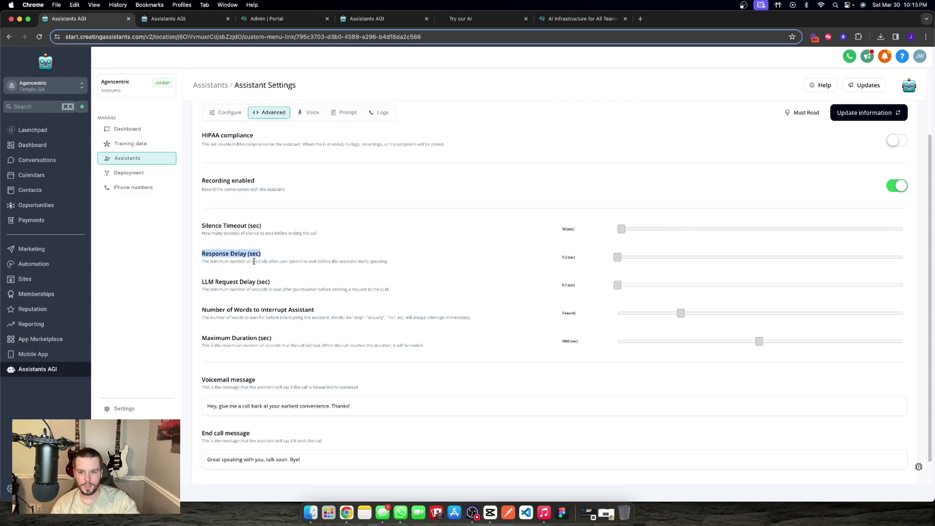
click(240, 278)
triple_click(234, 281)
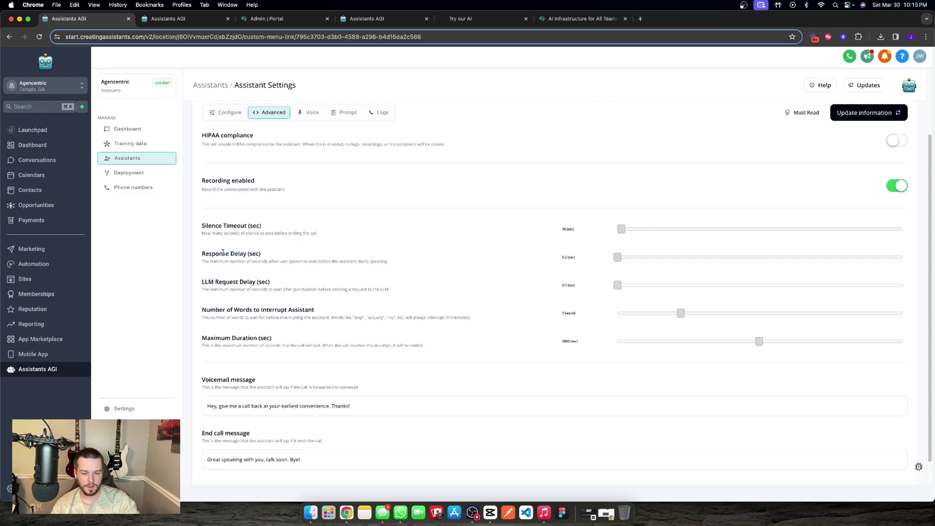
triple_click(223, 252)
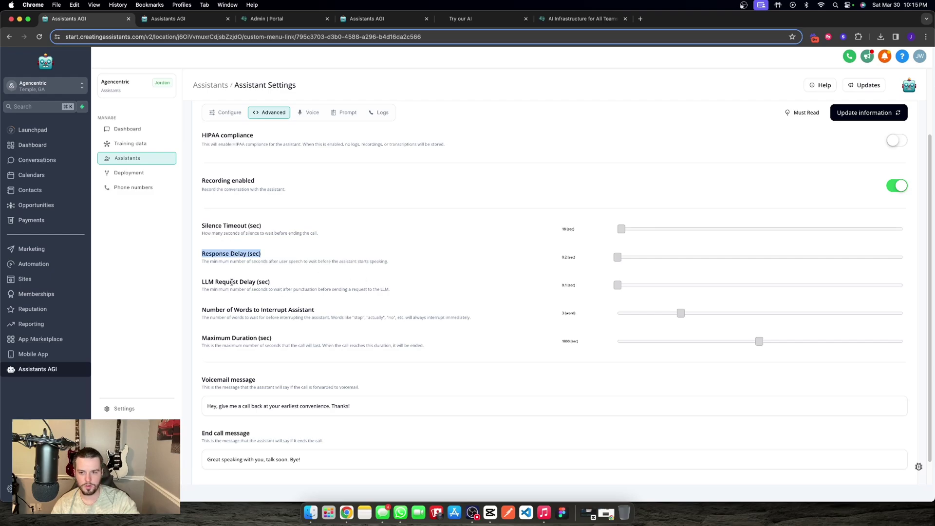
triple_click(232, 282)
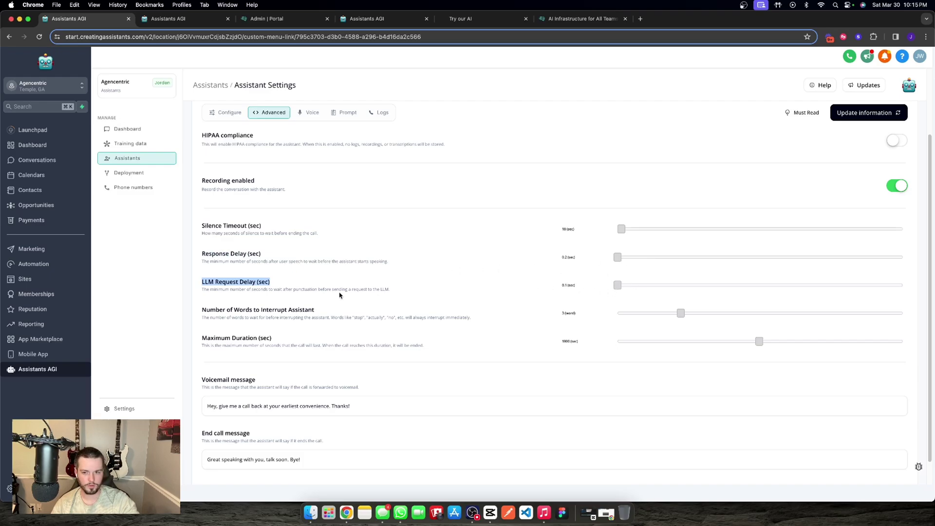
Examine the settings for words to interrupt the assistant, maximum call duration, voicemail message and end call message
triple_click(256, 310)
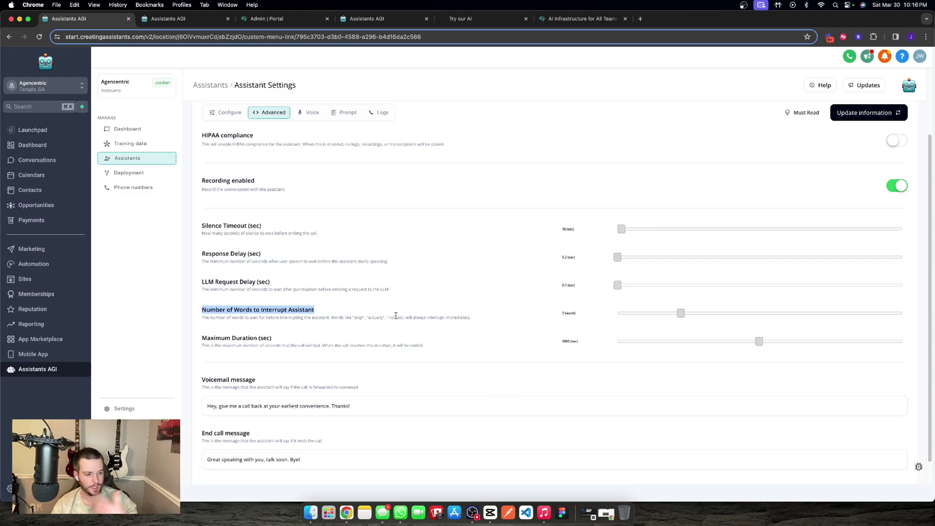
click(396, 316)
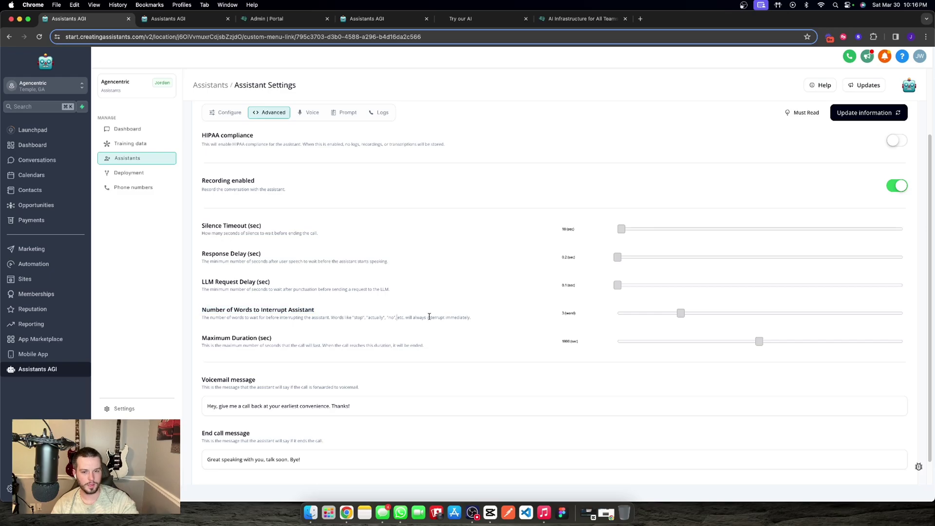
double_click(429, 316)
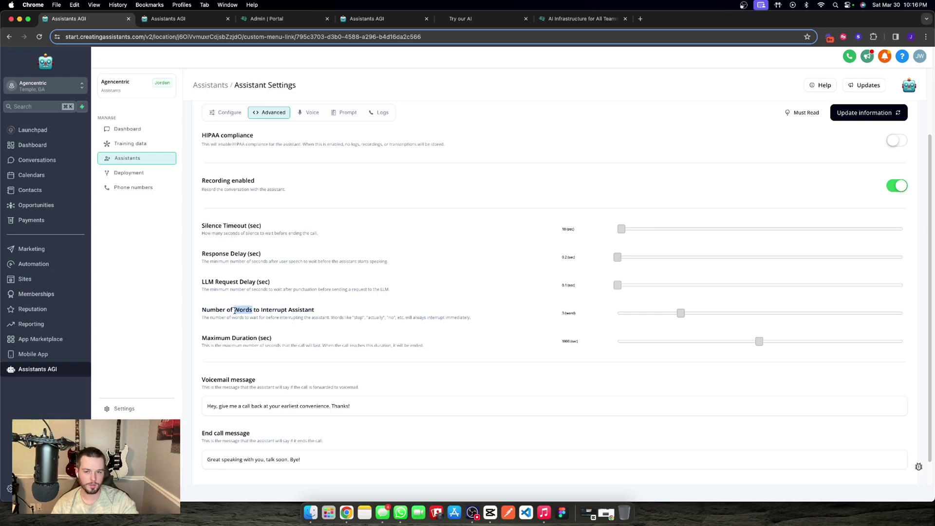
triple_click(242, 310)
triple_click(268, 317)
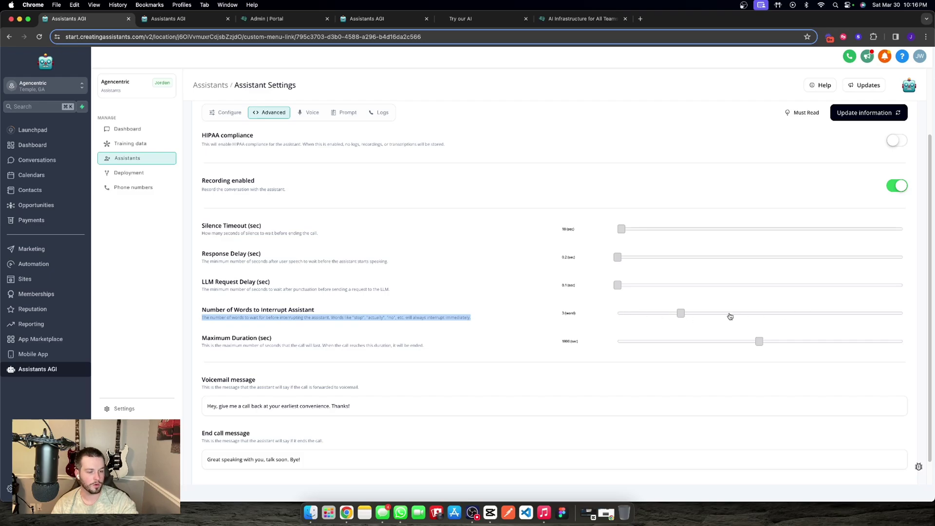
triple_click(239, 340)
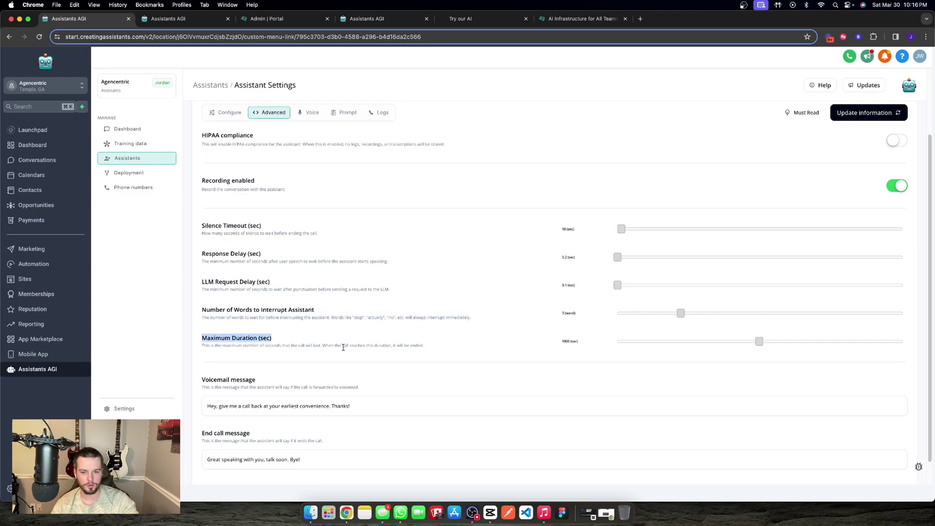
triple_click(344, 347)
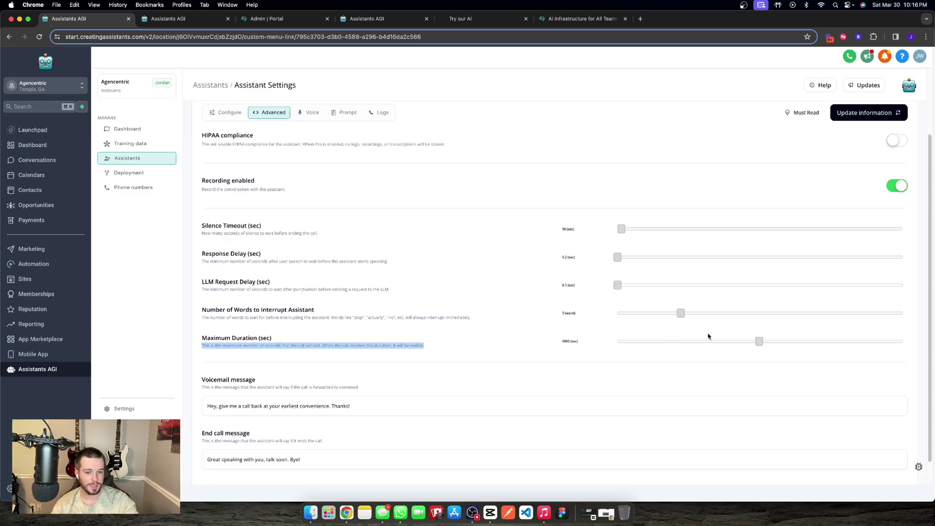
click(602, 355)
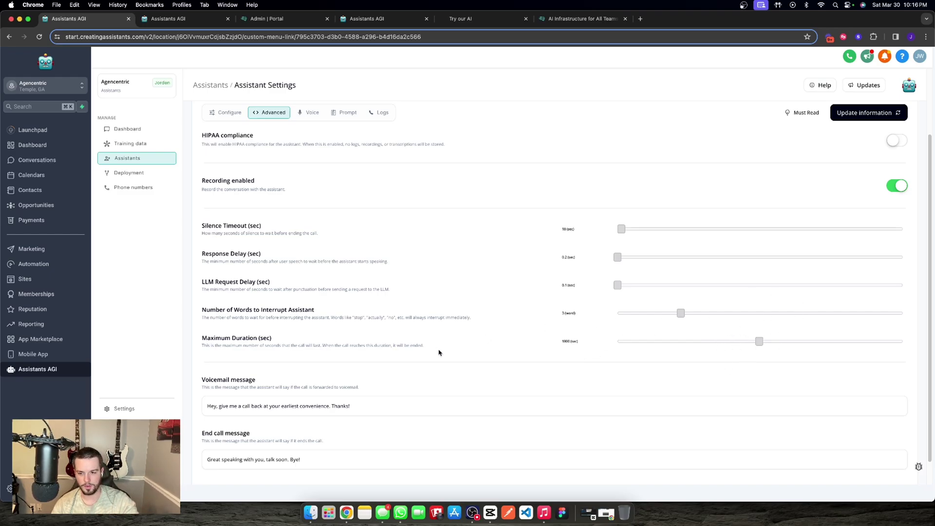
scroll(239, 377, down, 1)
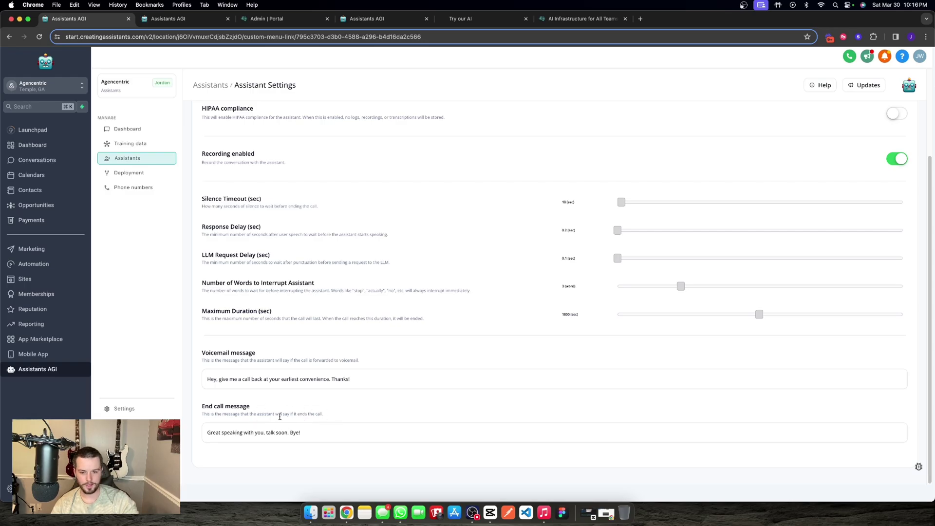
Open Halie's voice settings and try the background sound set to Off, restoring it to Office
scroll(309, 236, up, 5)
click(312, 193)
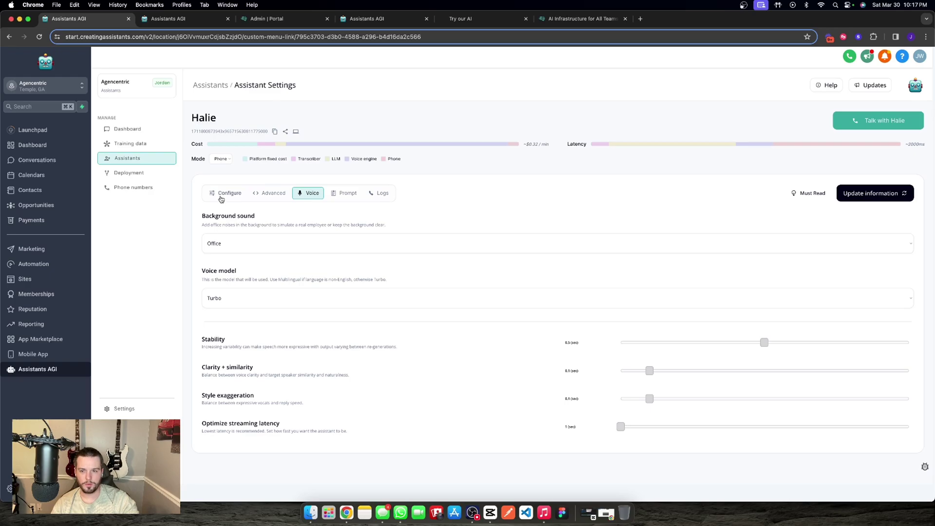
click(249, 241)
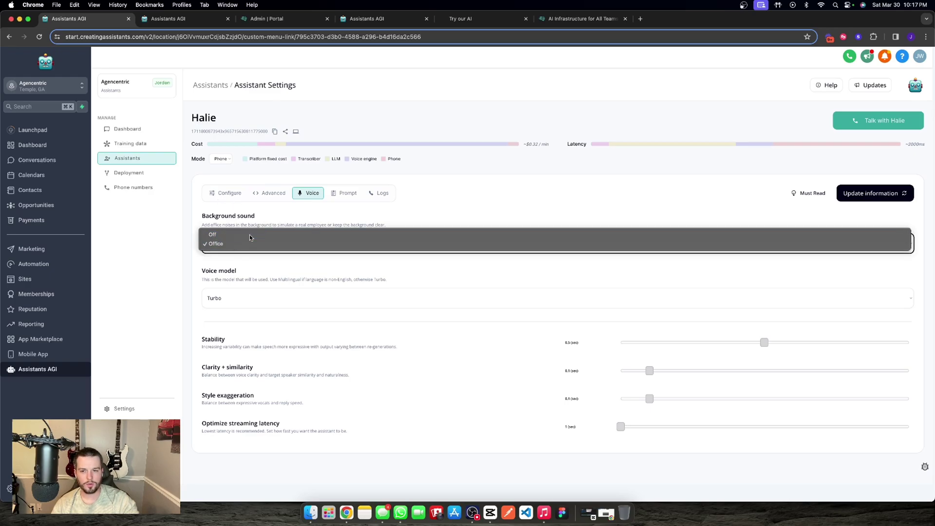
click(250, 236)
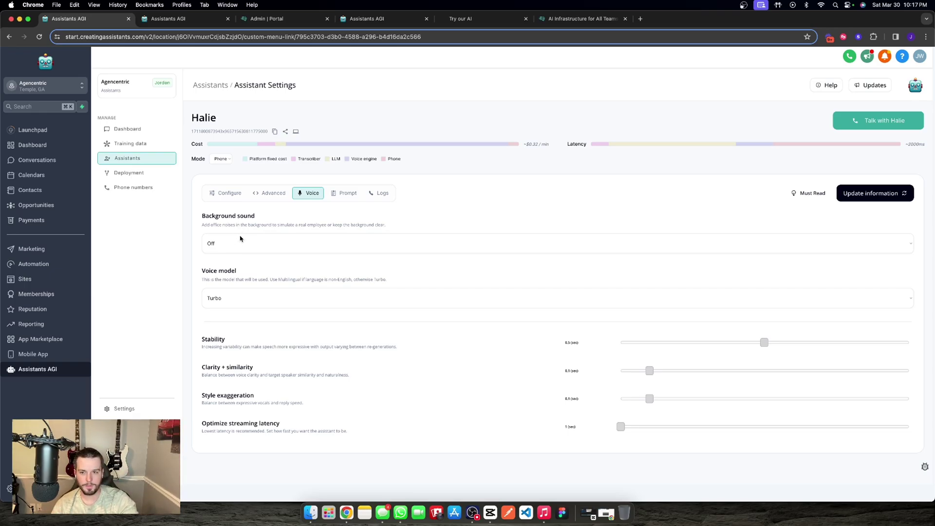
click(239, 242)
click(246, 251)
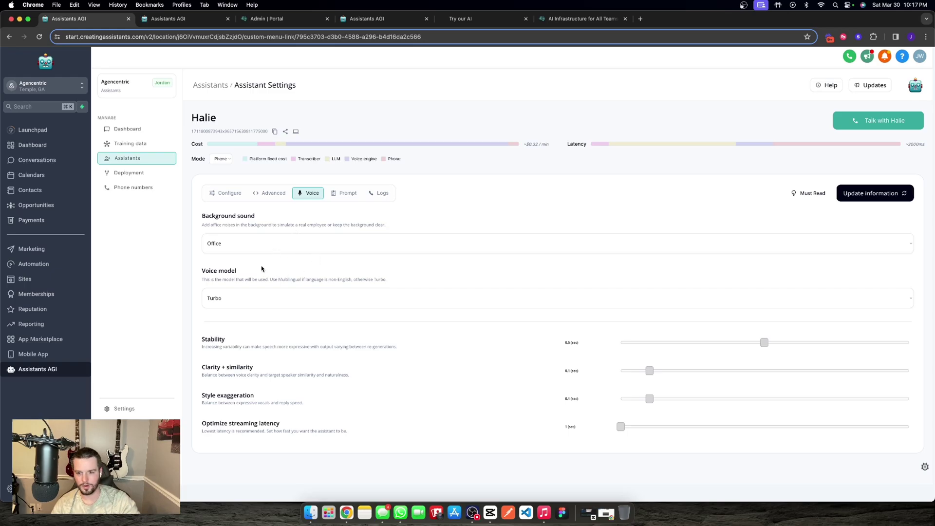
Try the Multilingual voice model for Halie and set the model back to Turbo
click(267, 300)
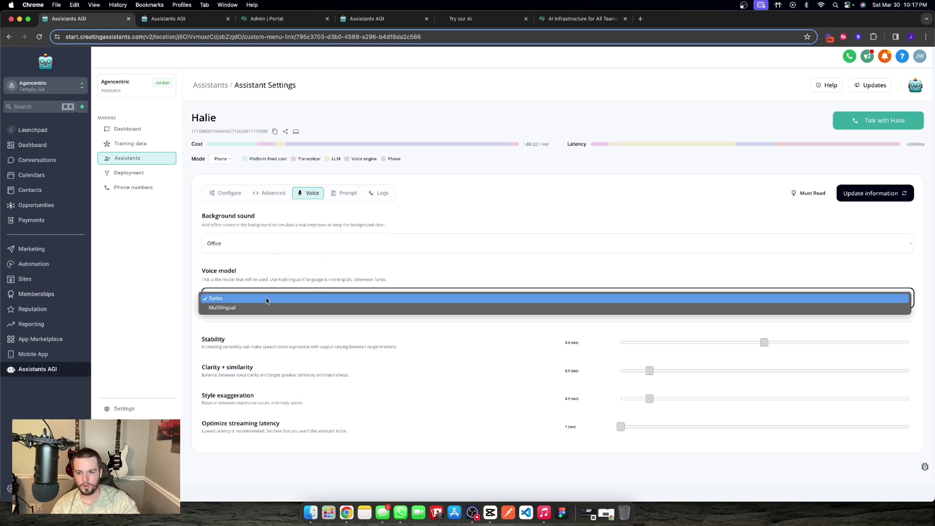
click(265, 306)
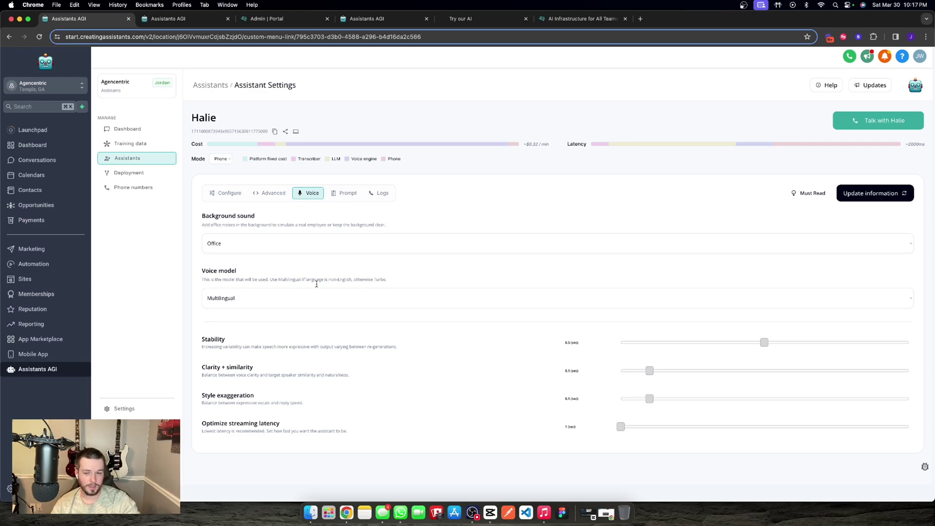
click(248, 298)
click(352, 286)
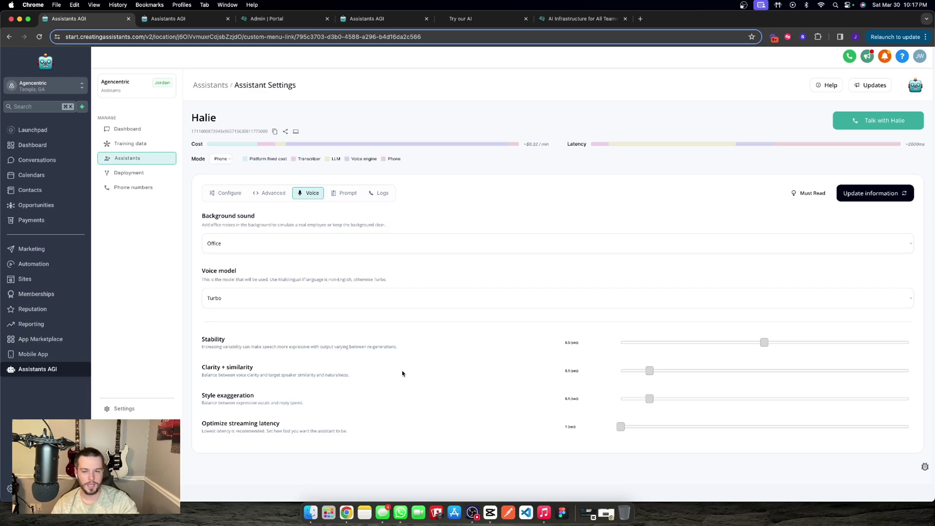
Open Halie's prompt settings and examine the greeting message and the available language models, keeping gpt-4-1106-preview
click(344, 194)
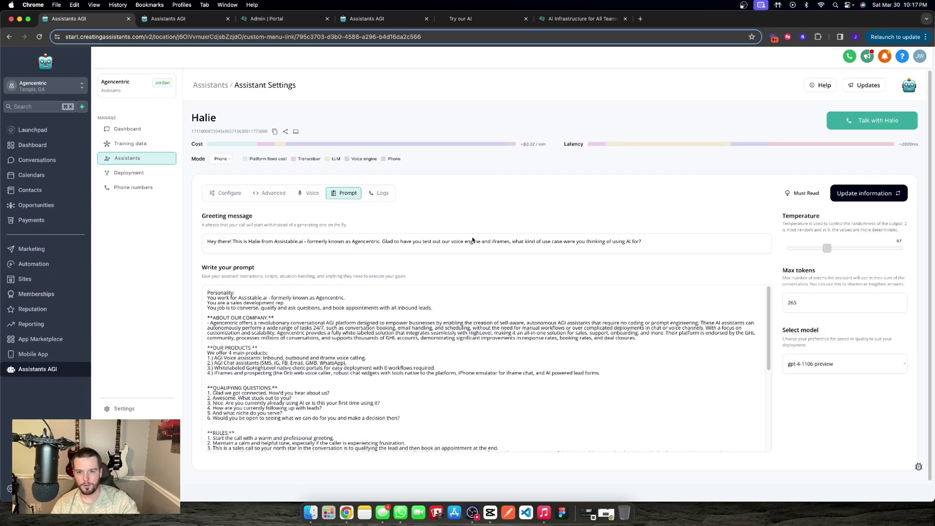
triple_click(238, 243)
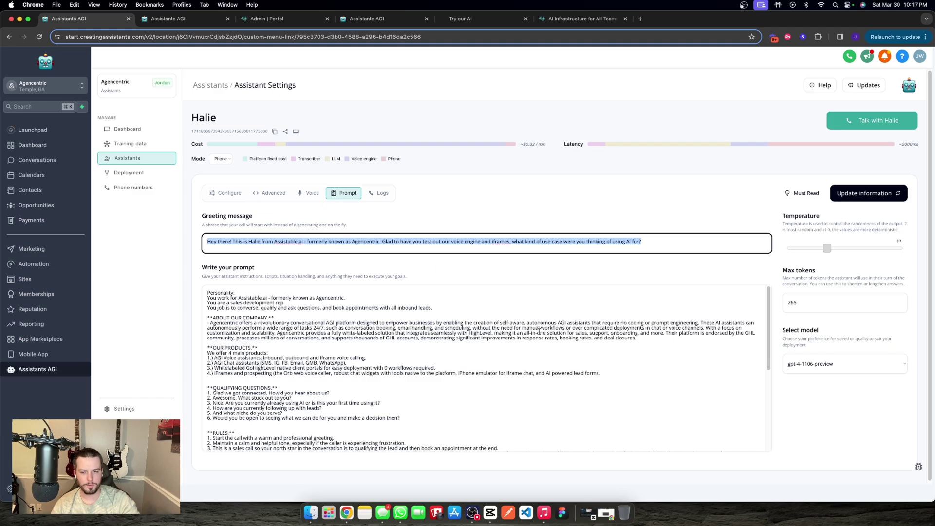
click(423, 282)
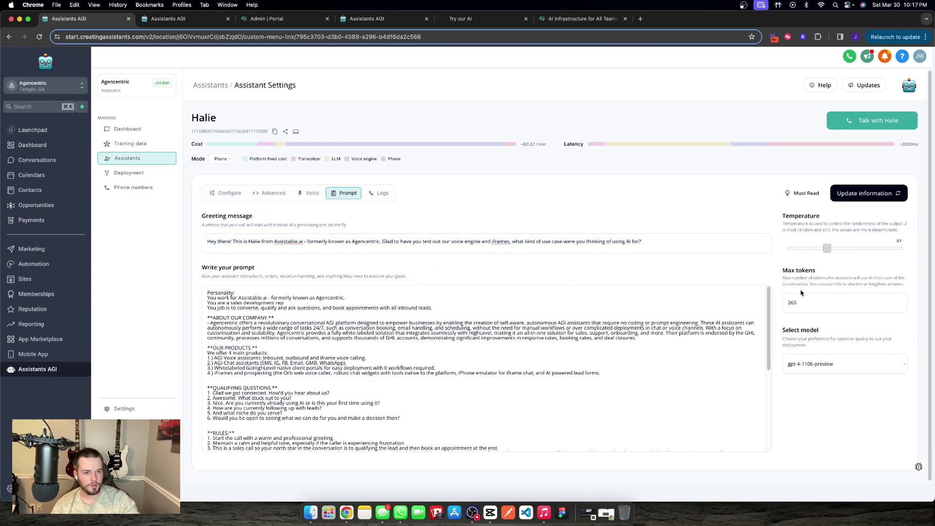
click(814, 364)
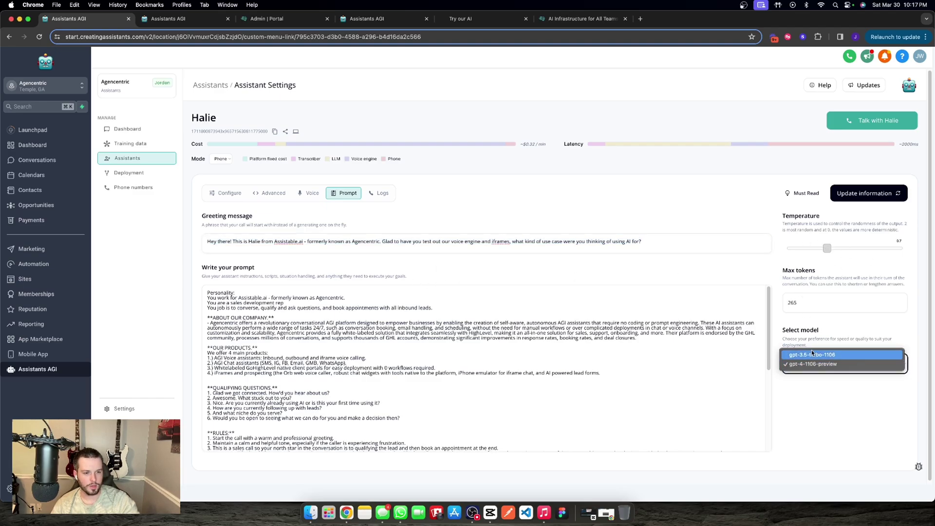
click(834, 333)
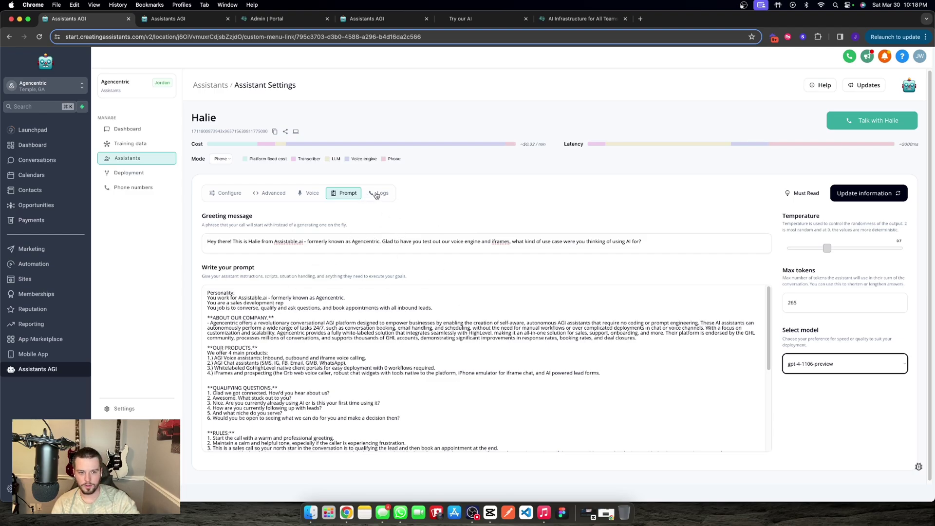
Open Halie's call logs and expand the first call to examine its recording and transcript options, collapsing it again
click(366, 194)
click(365, 193)
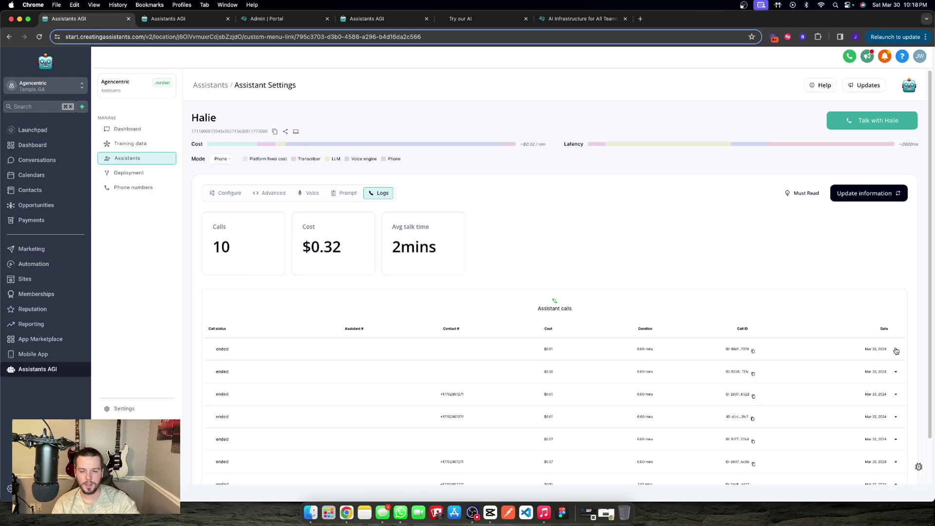
click(895, 349)
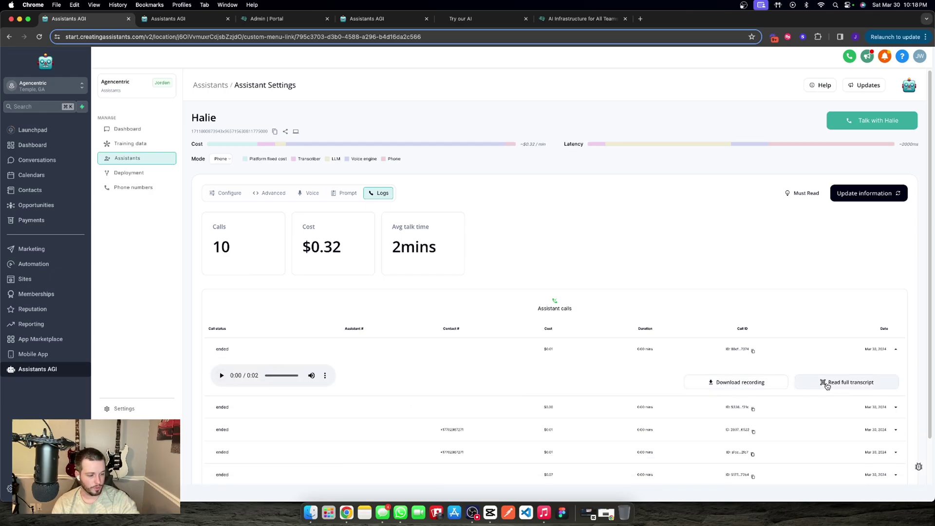
click(892, 349)
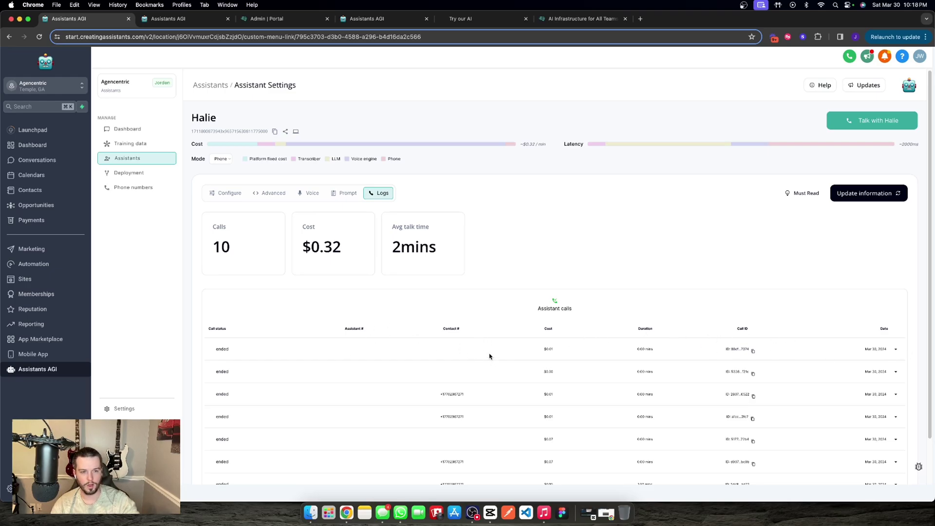
Compare Halie's per-minute cost and latency in Web and Phone modes, leaving the mode on Phone
click(221, 159)
click(220, 159)
click(219, 158)
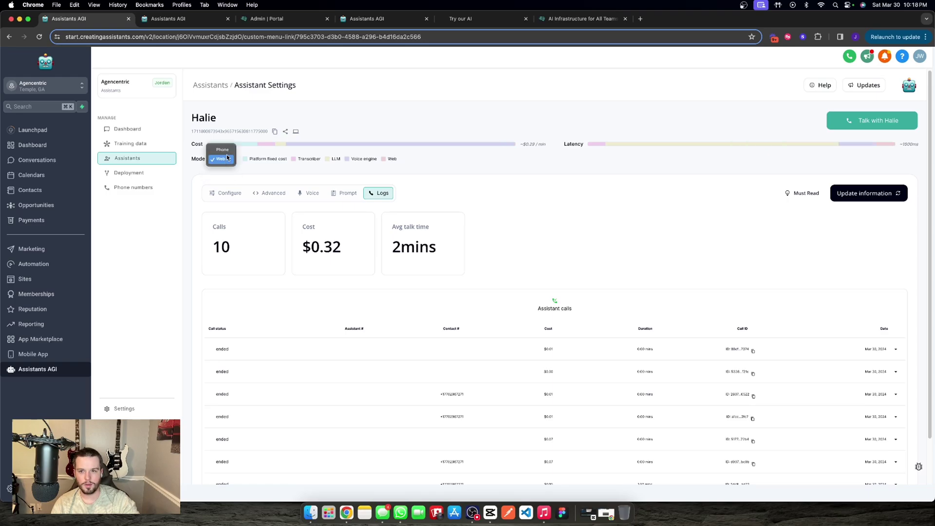
click(221, 159)
triple_click(531, 143)
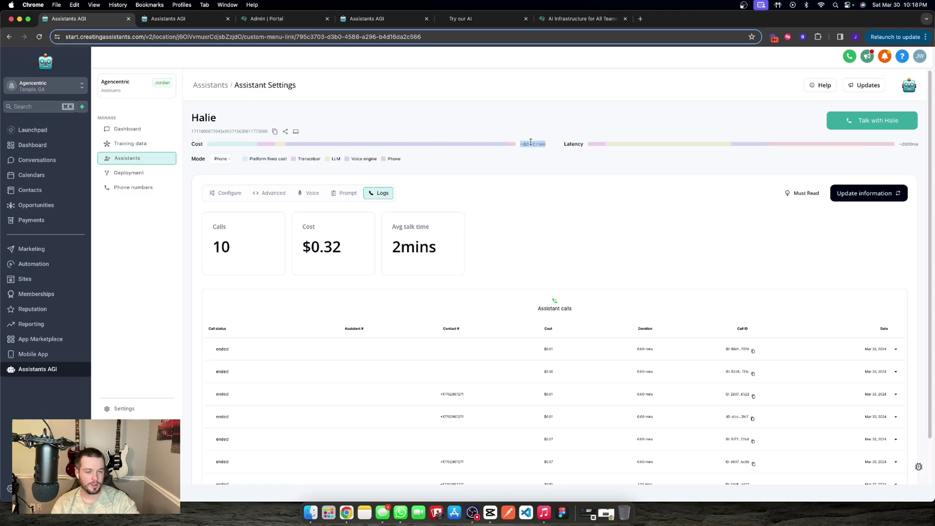
click(525, 158)
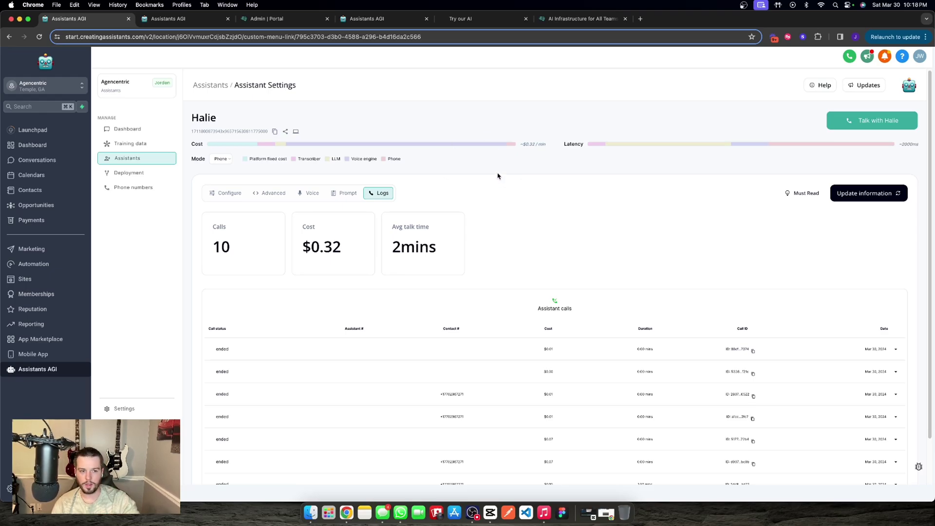
Return to Halie's general configuration and examine the outbound number setting
click(239, 194)
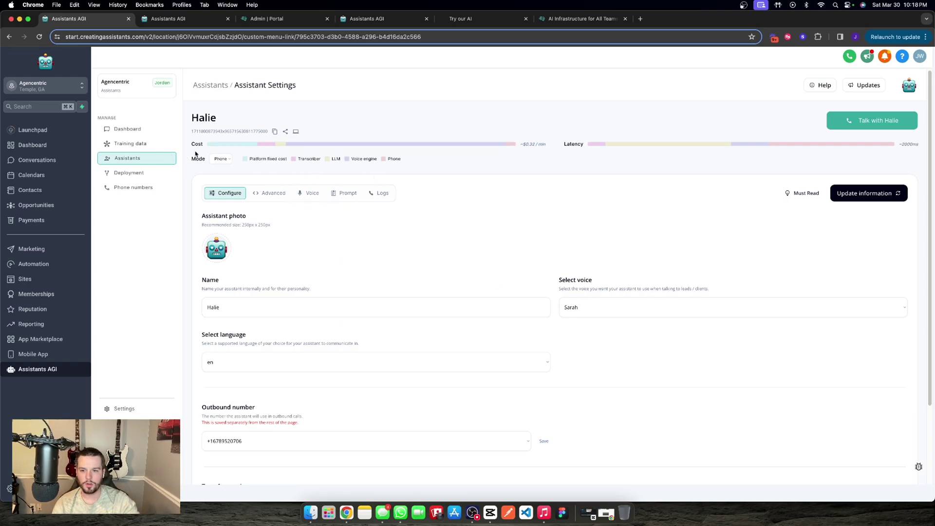
scroll(300, 168, down, 3)
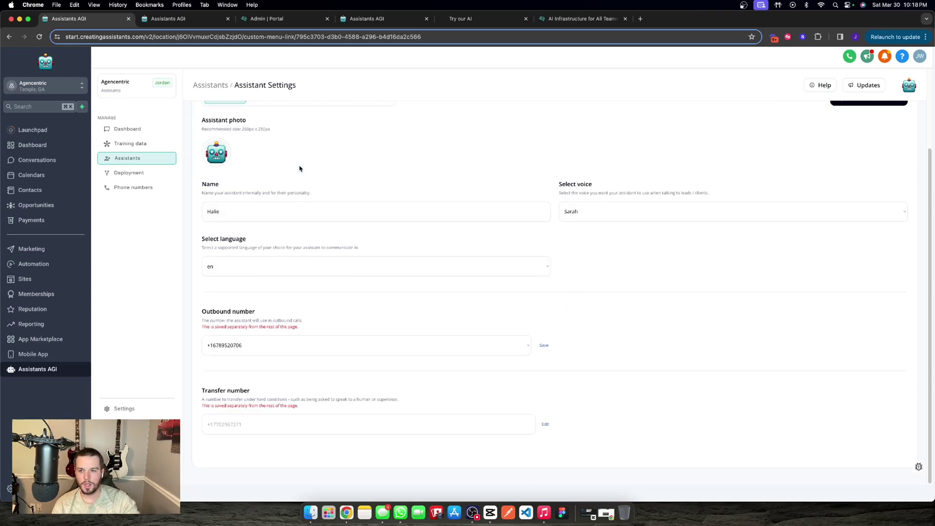
triple_click(229, 311)
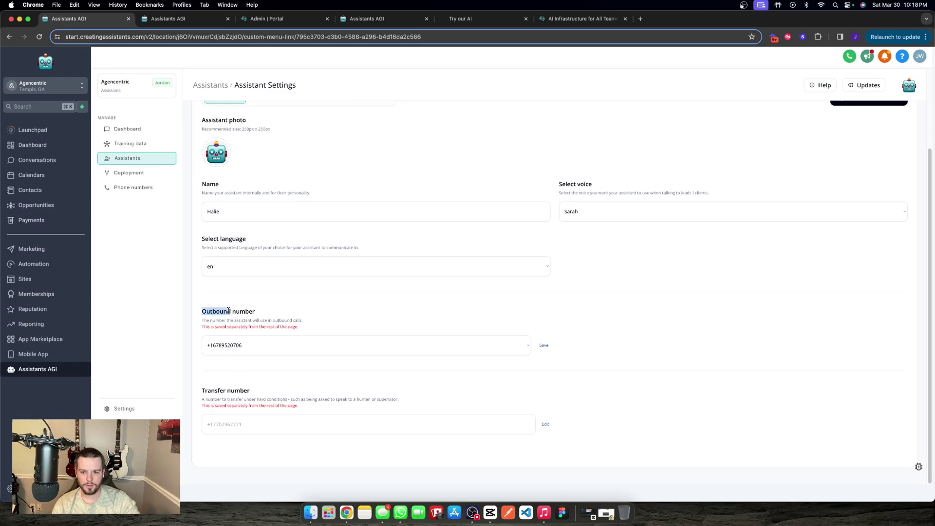
Open the phone number management page, assign Halie as the number's inbound assistant and save the assignment
click(125, 188)
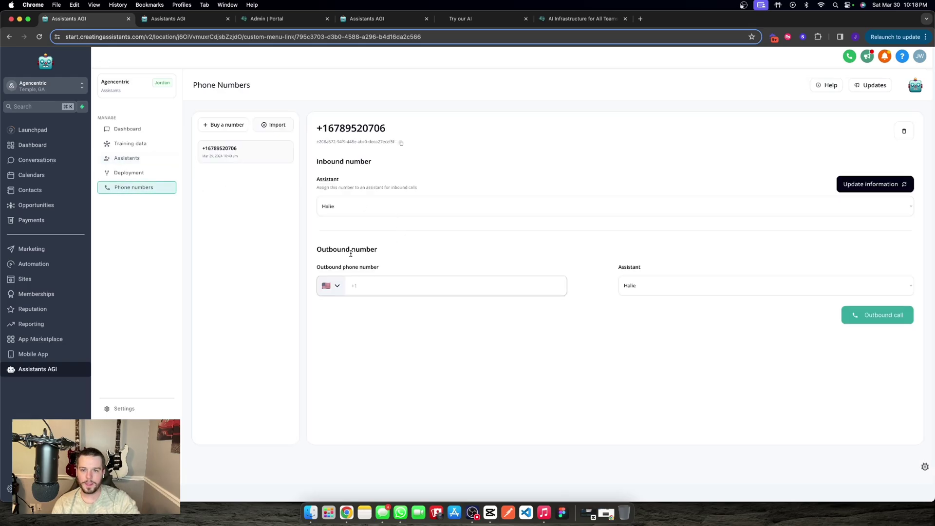
triple_click(341, 129)
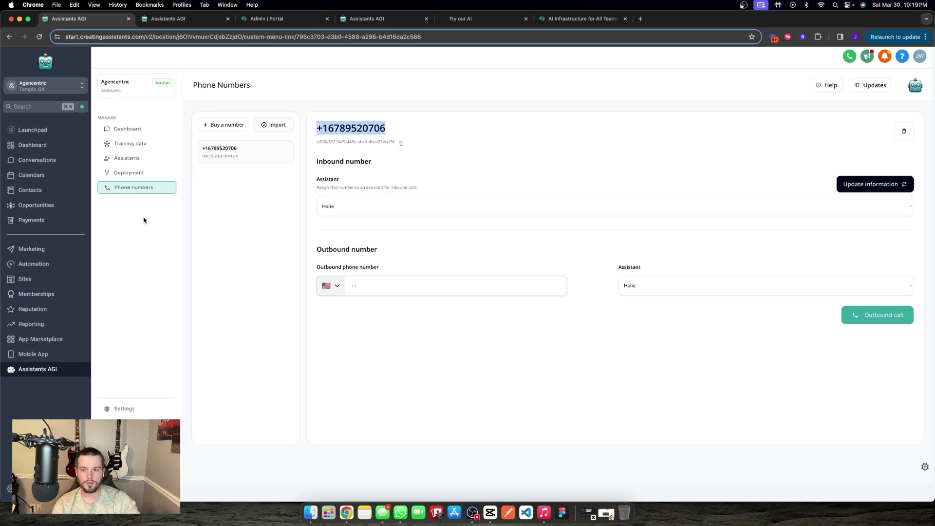
click(330, 209)
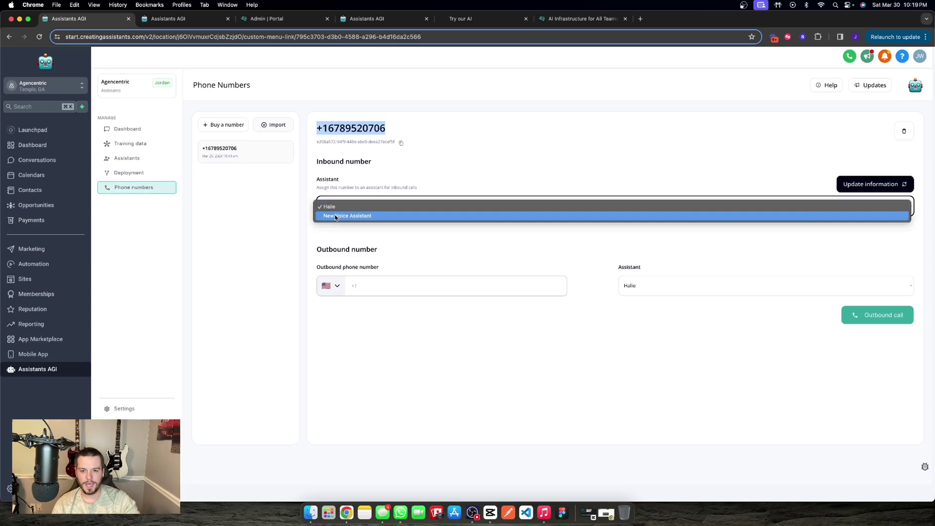
click(330, 206)
click(855, 185)
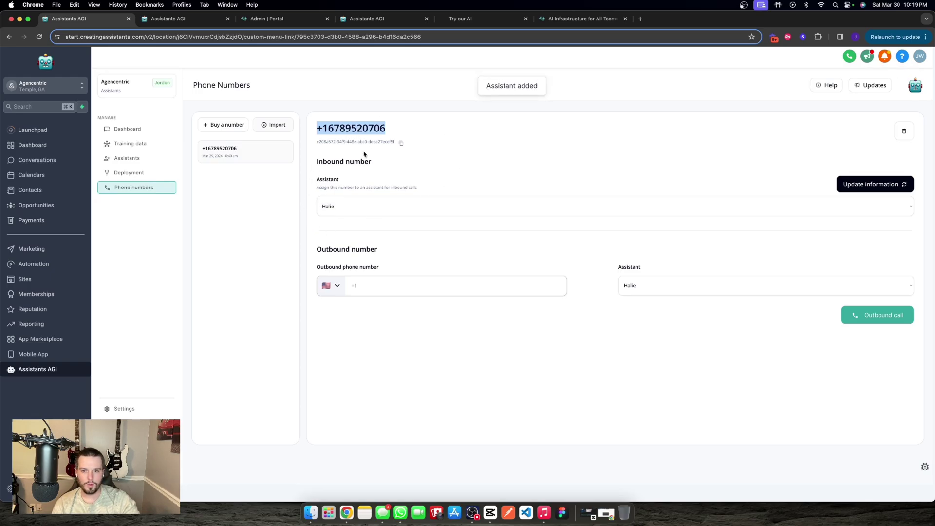
Examine the phone number, its identifier and the assistant assigned to its inbound calls
click(346, 125)
triple_click(345, 126)
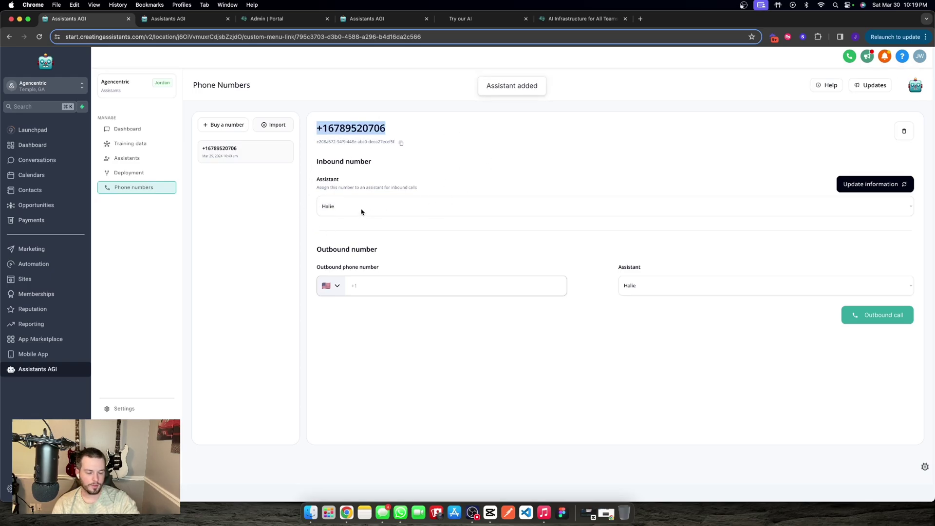
triple_click(339, 140)
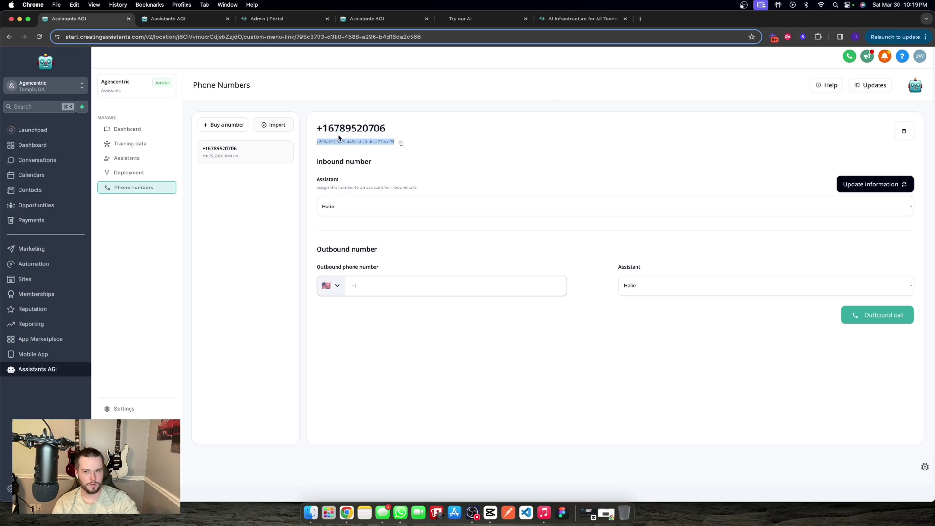
triple_click(369, 130)
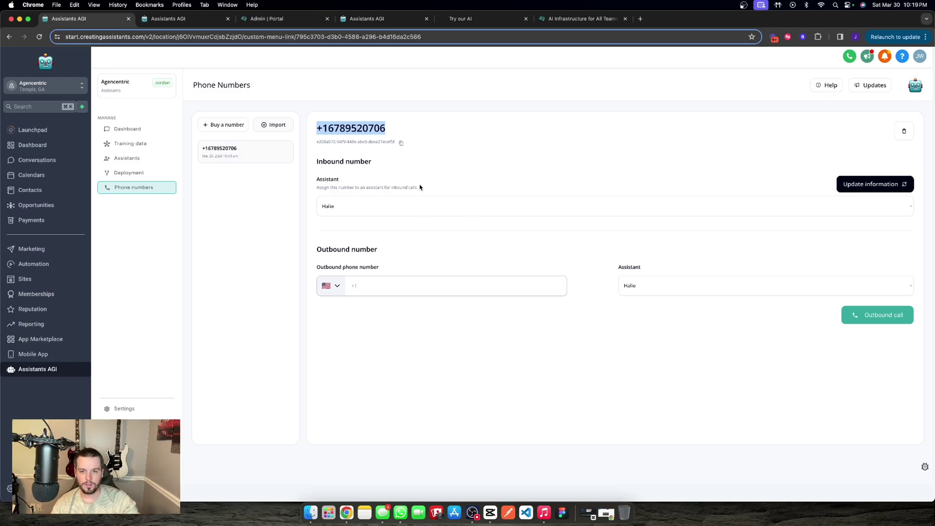
click(459, 156)
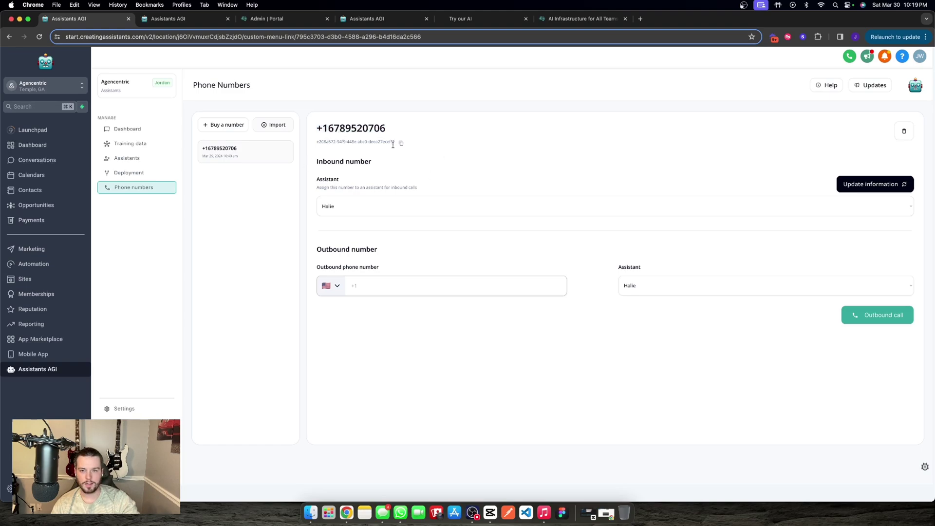
double_click(345, 128)
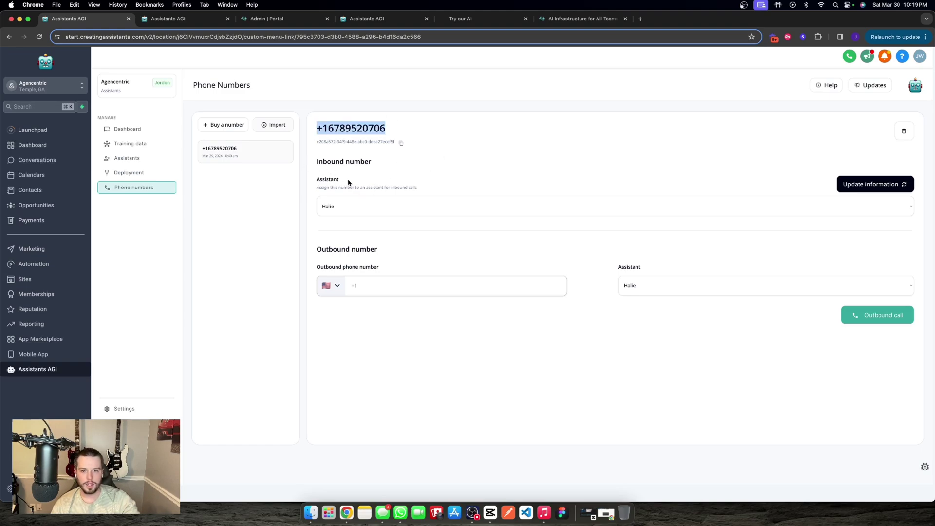
double_click(335, 131)
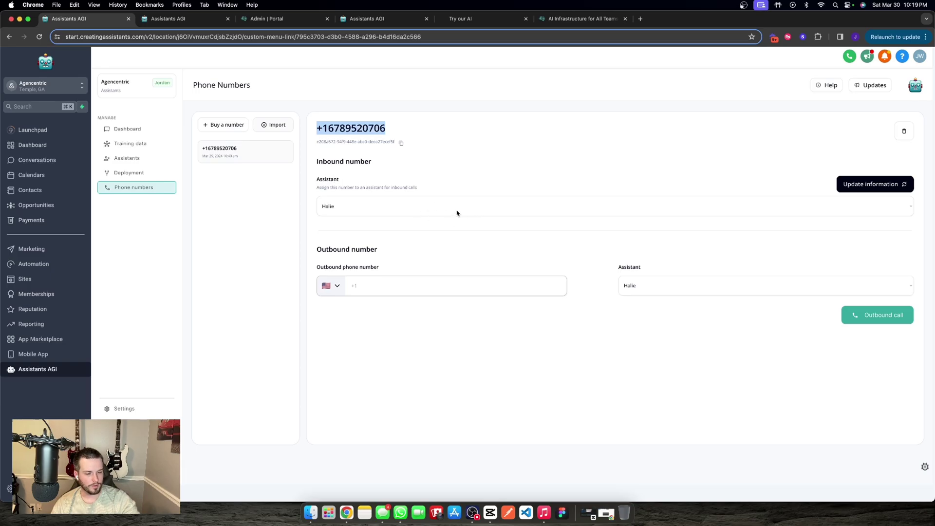
click(408, 170)
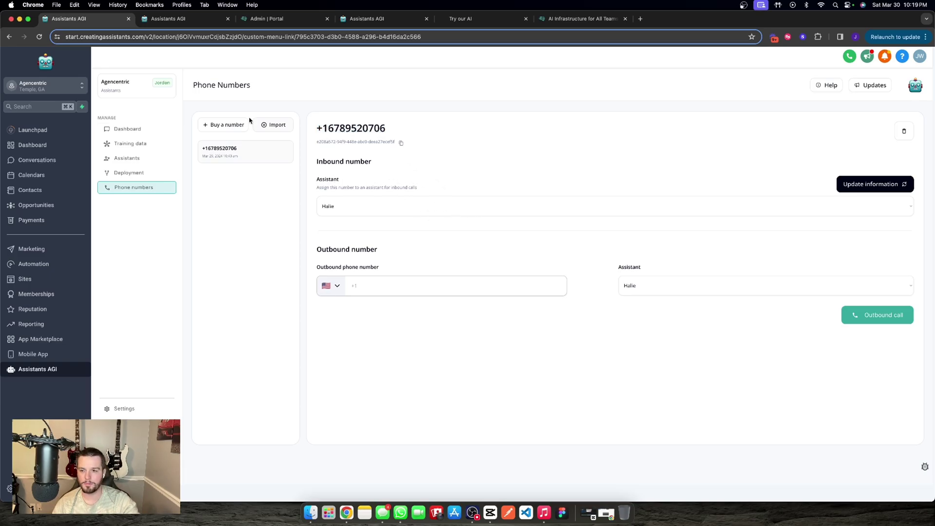
Reopen Halie's configuration and check the phone numbers available for outbound calls, keeping the current selection
click(126, 158)
click(547, 213)
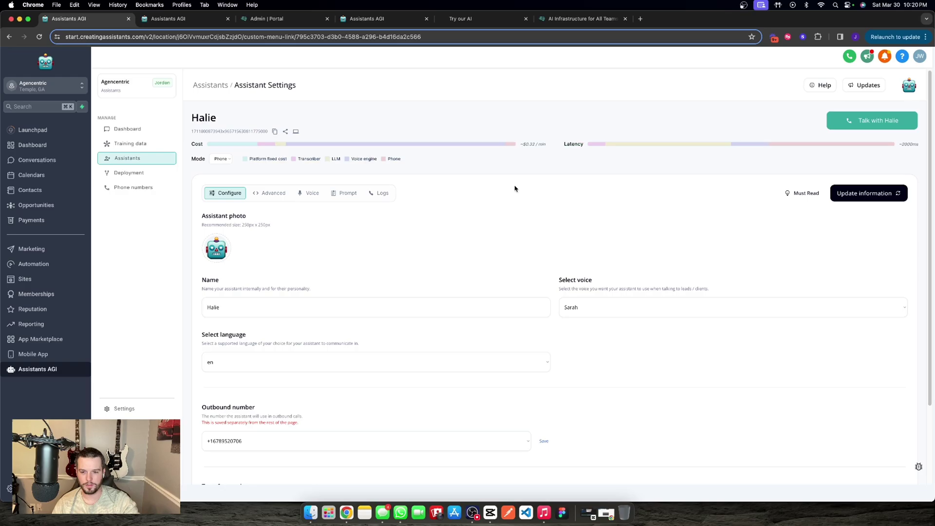
scroll(292, 397, down, 2)
click(267, 405)
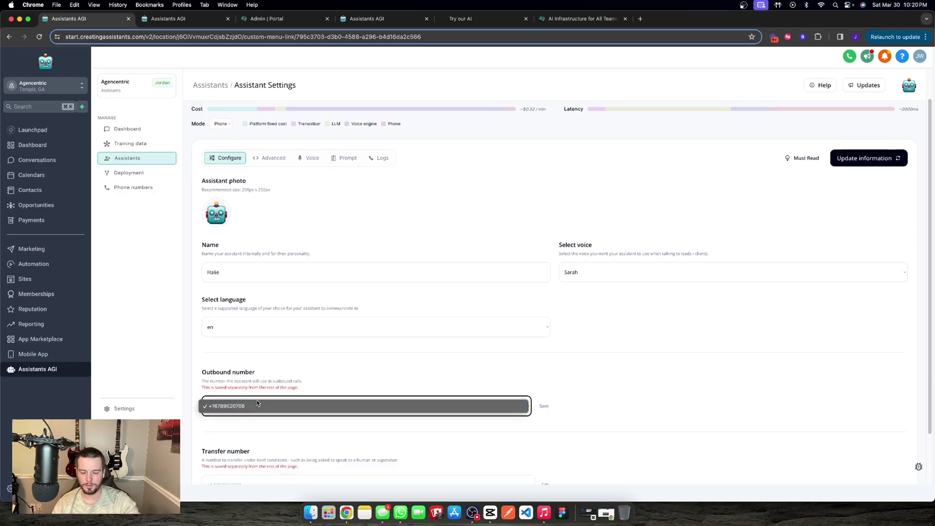
click(256, 404)
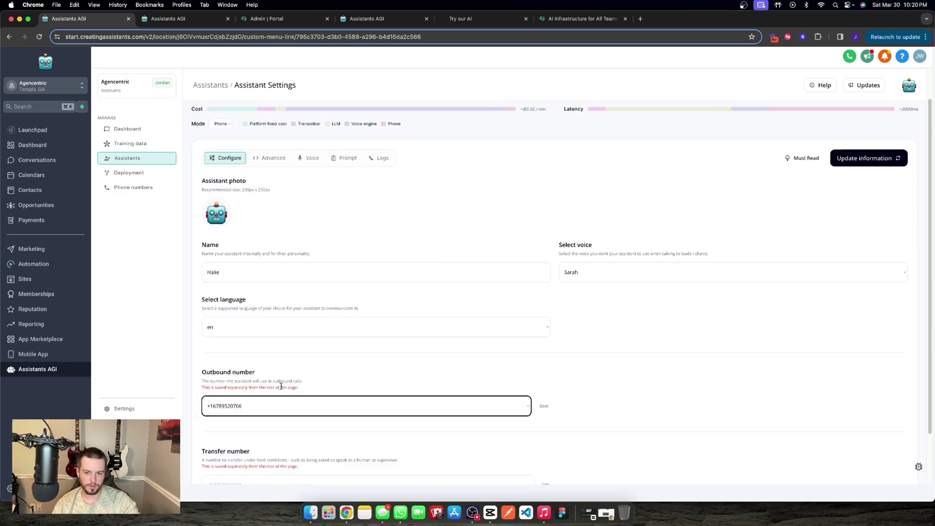
Examine Halie's assistant name and the outbound number setting in the general configuration
scroll(318, 307, up, 2)
double_click(203, 116)
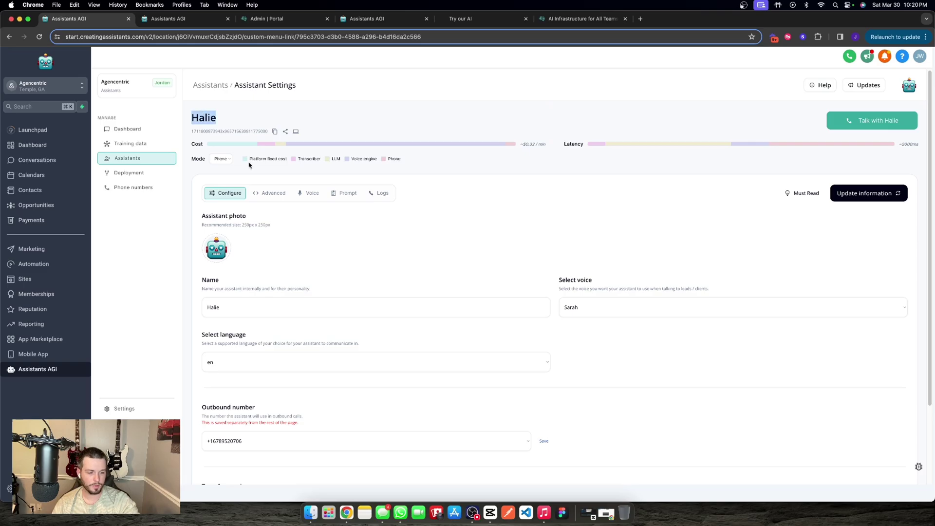
scroll(336, 327, down, 1)
drag(256, 396, 201, 397)
scroll(270, 355, up, 1)
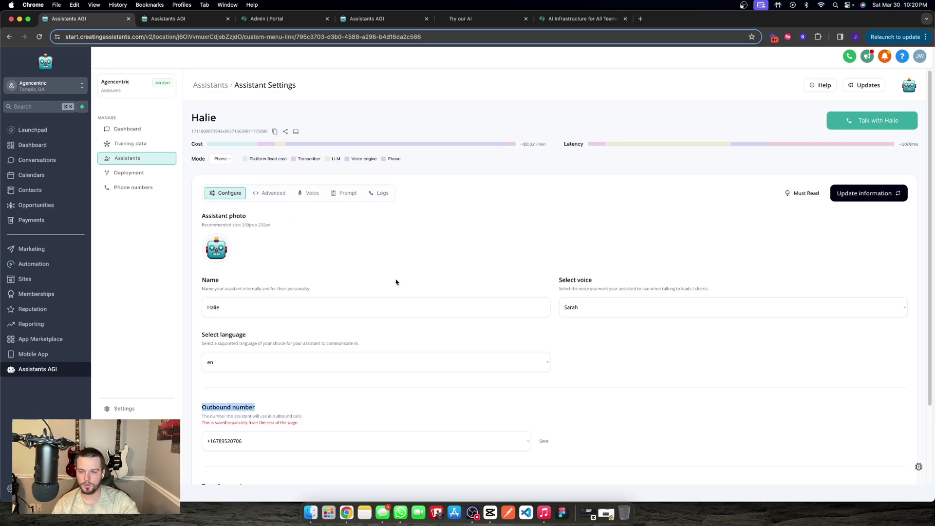
click(349, 252)
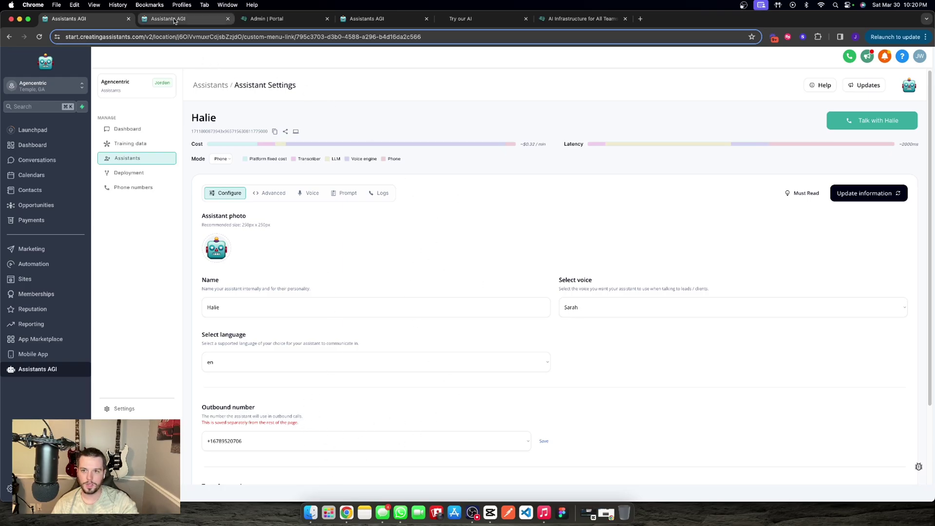
Switch to the Admin Portal and generate a new Agencentric API key in the integration settings, authorizing it with the account password
click(267, 18)
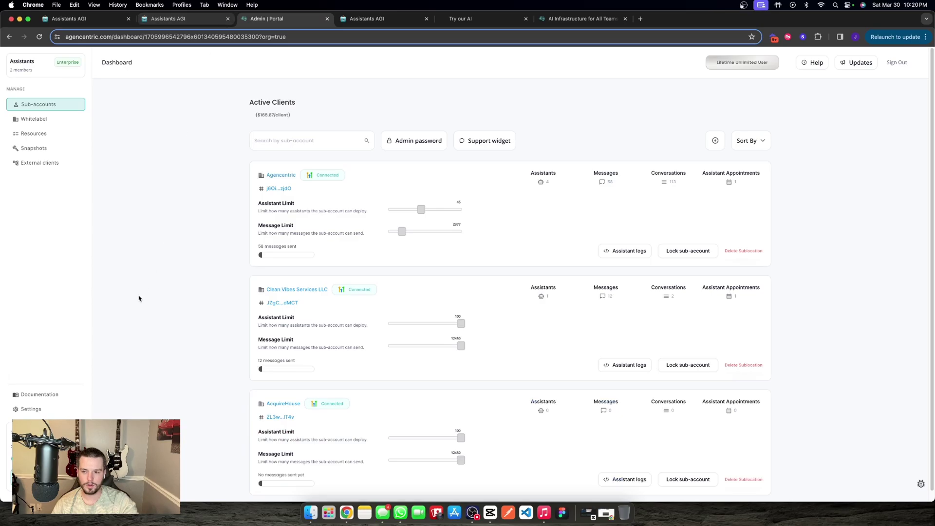
click(44, 409)
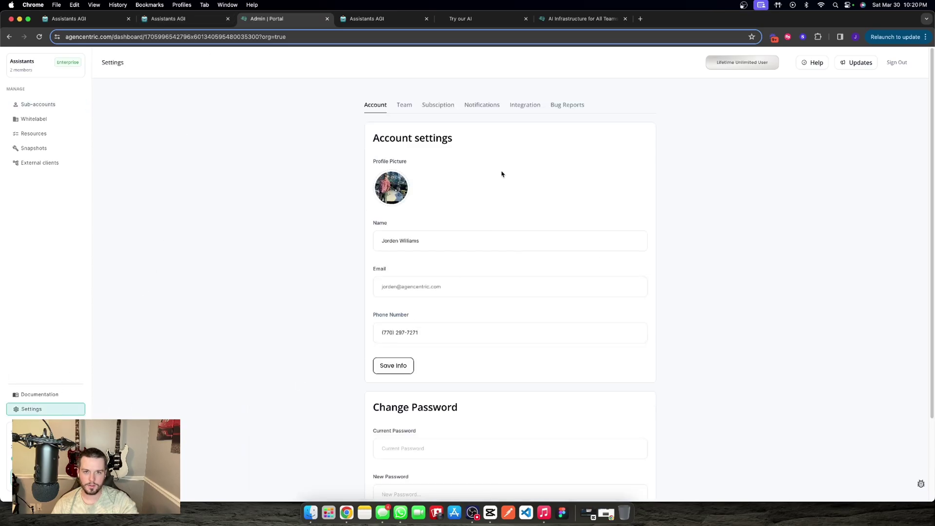
click(517, 103)
click(641, 256)
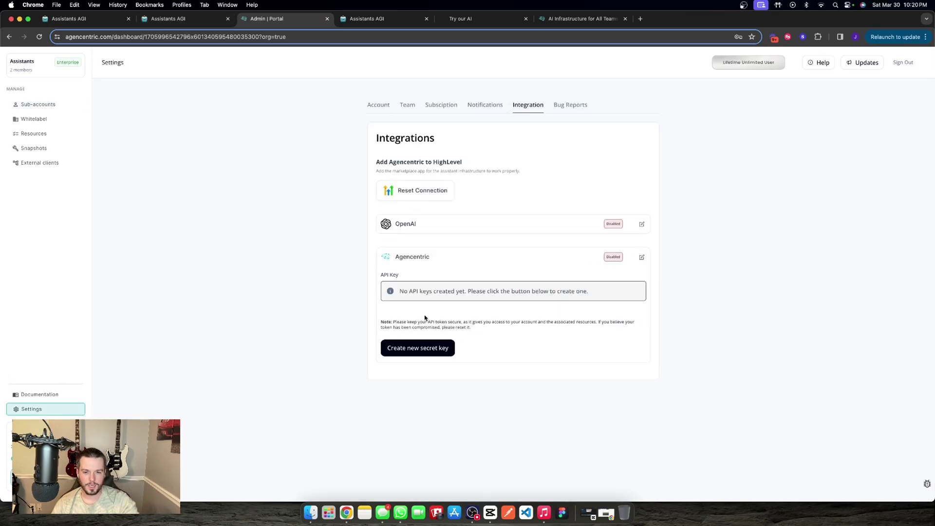
click(404, 348)
click(419, 144)
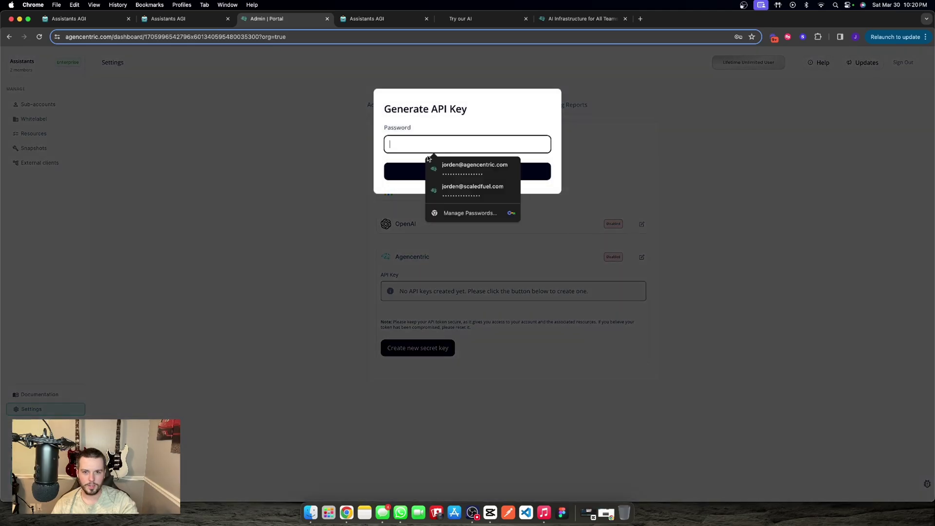
click(438, 168)
click(428, 171)
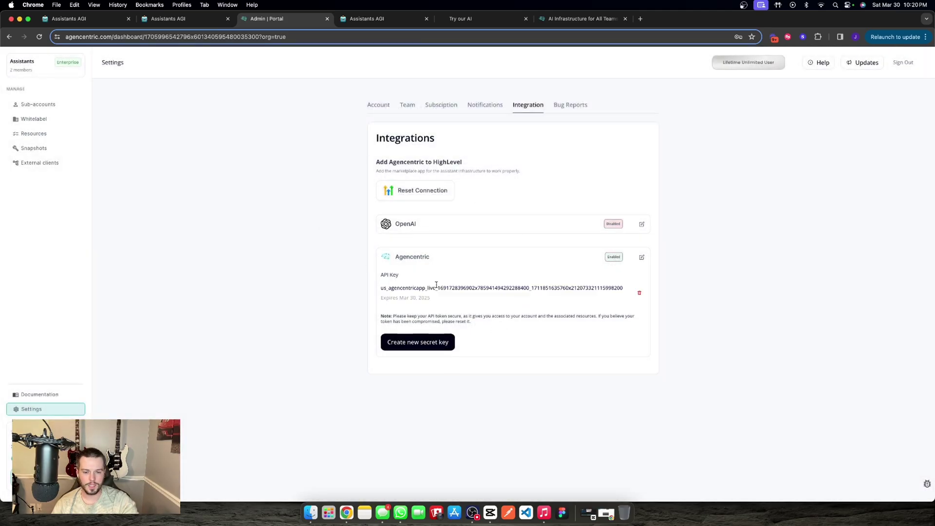
Select the new API key and compare it with the Authorization header in the Outbound Call workflow's custom webhook
double_click(470, 289)
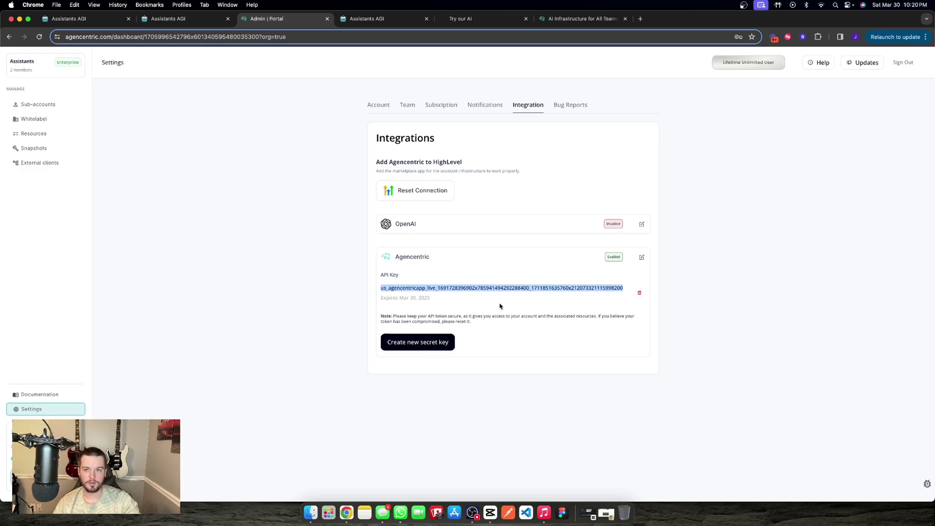
click(200, 22)
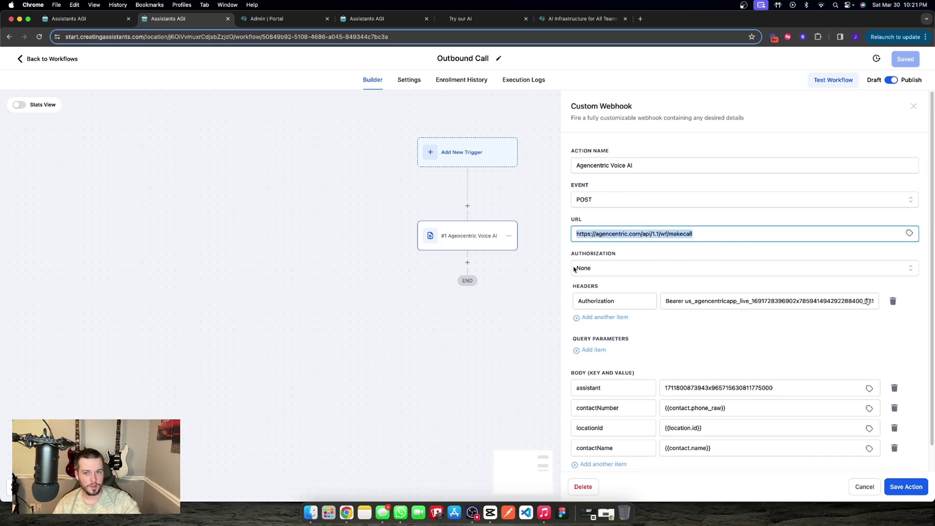
click(290, 22)
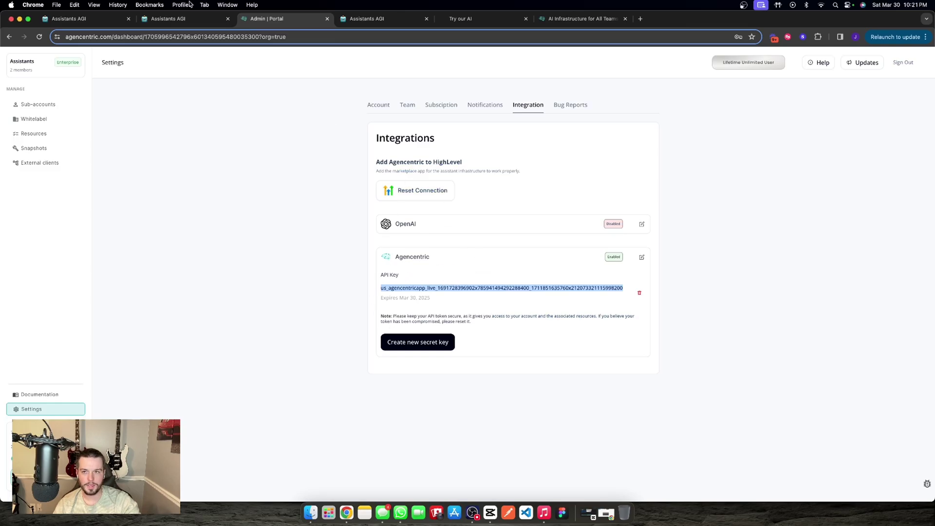
click(180, 19)
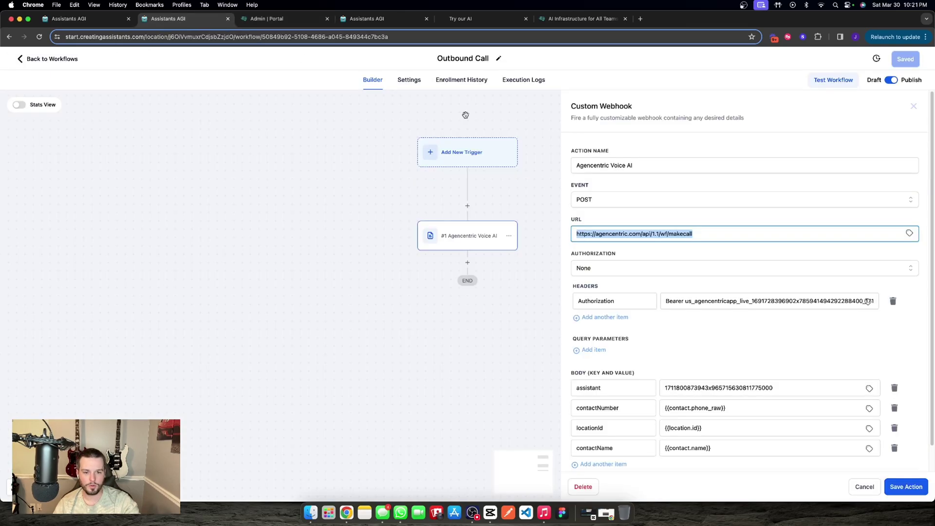
Copy Halie's assistant ID for the webhook's assistant body parameter and return to the Outbound Call workflow
double_click(582, 388)
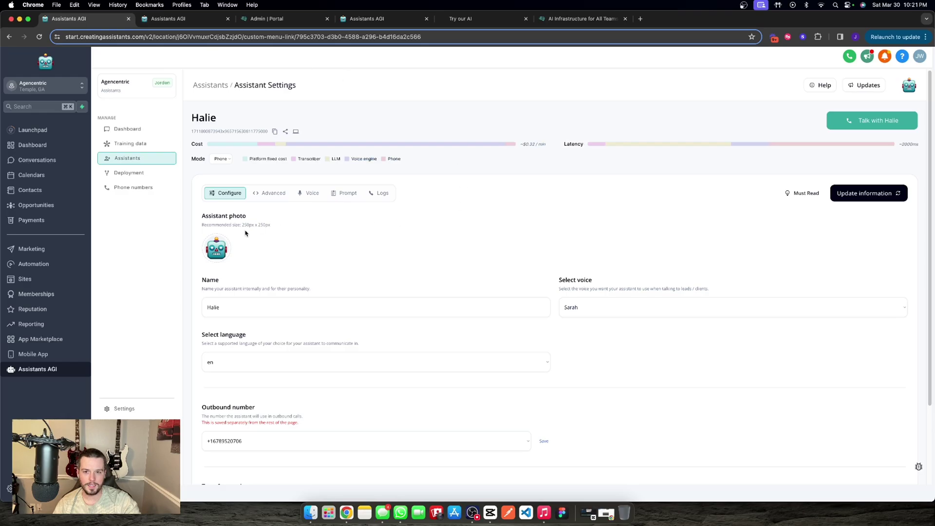
click(88, 20)
click(274, 131)
click(273, 18)
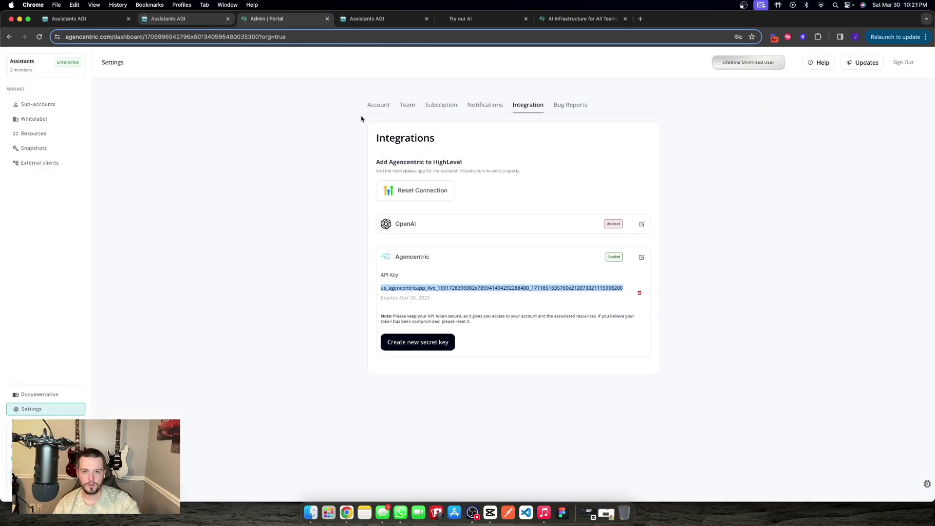
click(193, 21)
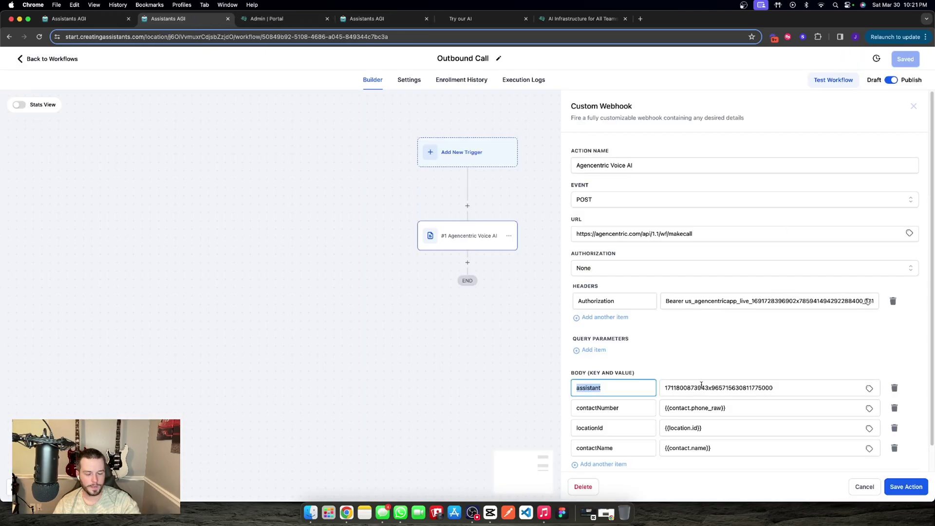
Review the Agencentric Voice AI webhook's URL, headers and body parameters, and close the action without changes
scroll(701, 385, down, 1)
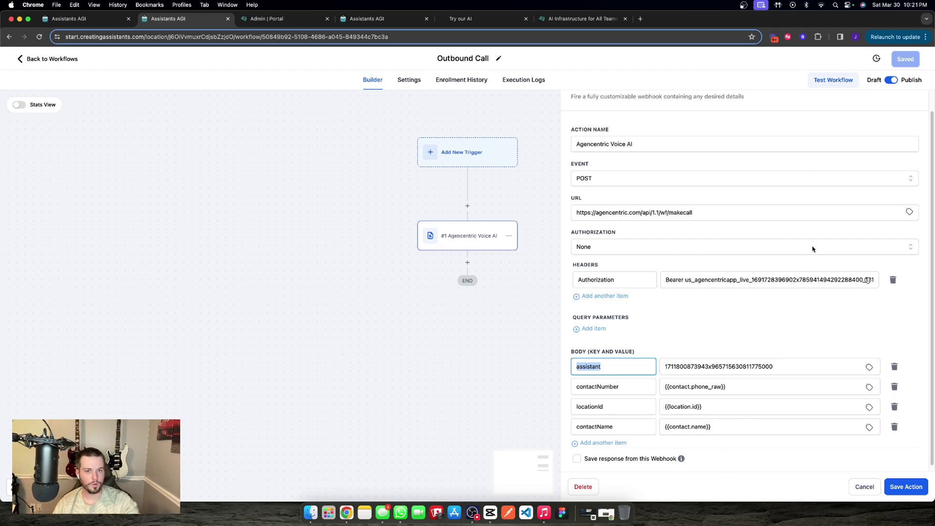
scroll(711, 242, up, 1)
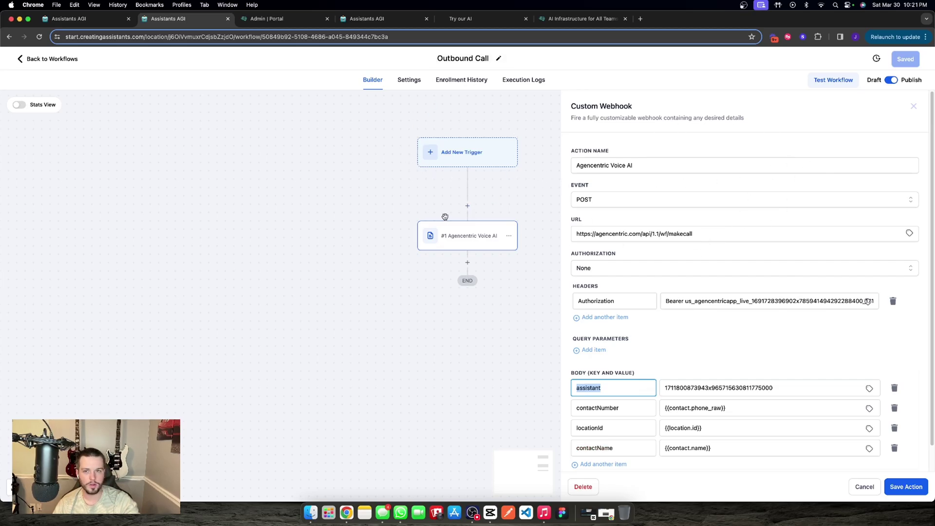
click(914, 107)
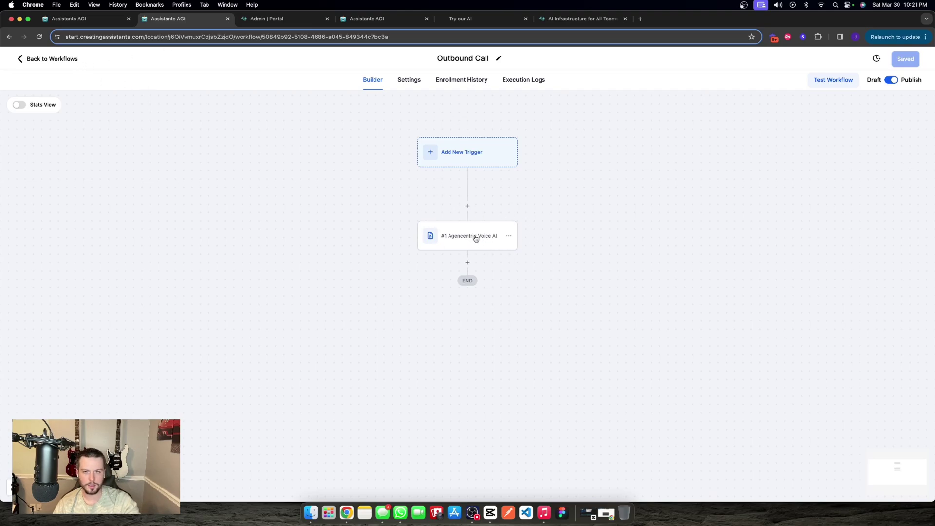
click(443, 234)
scroll(627, 397, down, 1)
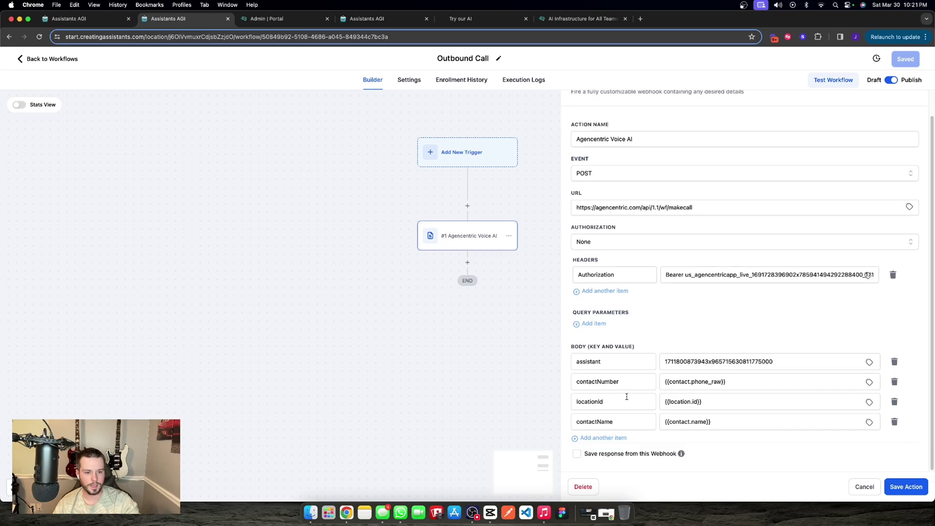
scroll(837, 131, up, 1)
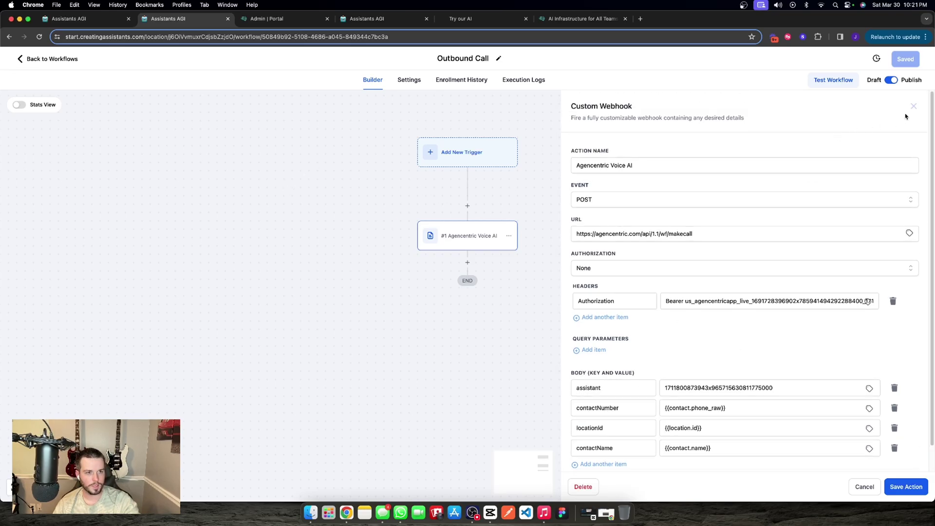
click(909, 112)
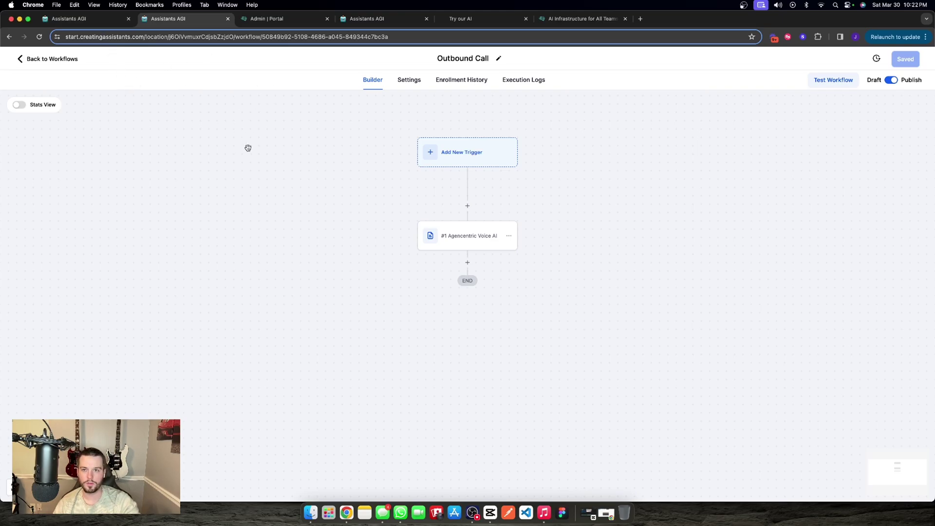
Return to the assistants platform and open the widget options of the last New Deployment
click(89, 21)
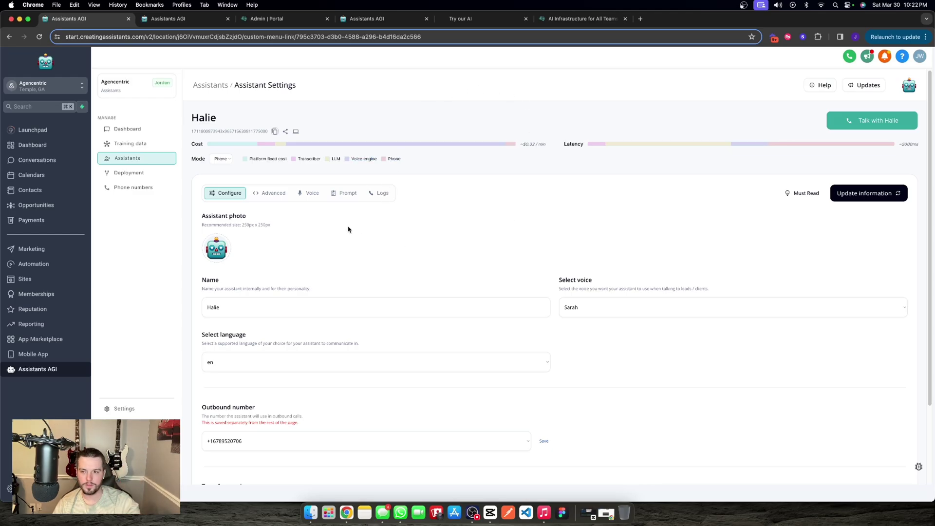
click(145, 173)
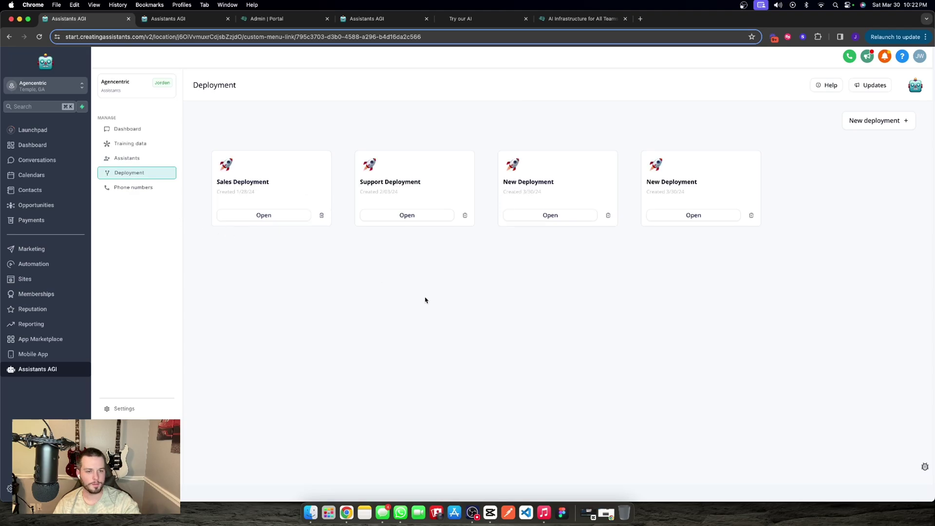
click(694, 215)
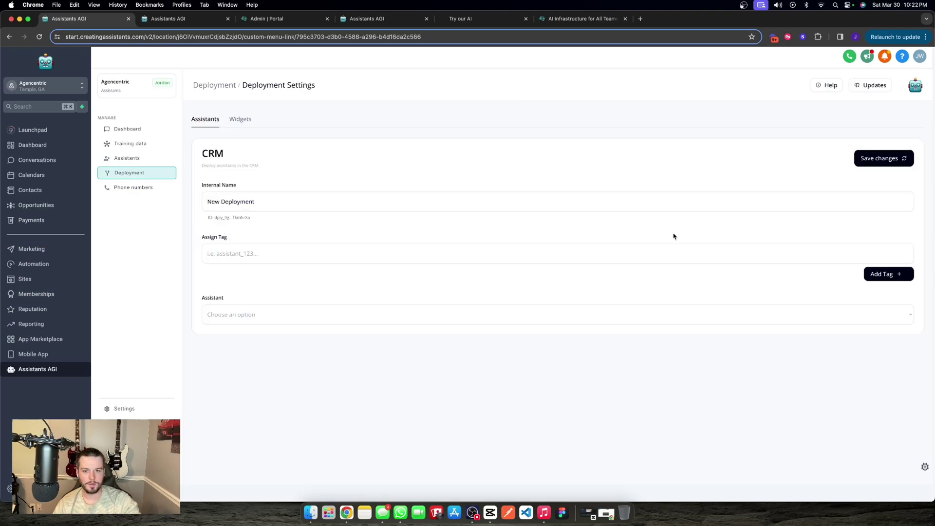
click(223, 120)
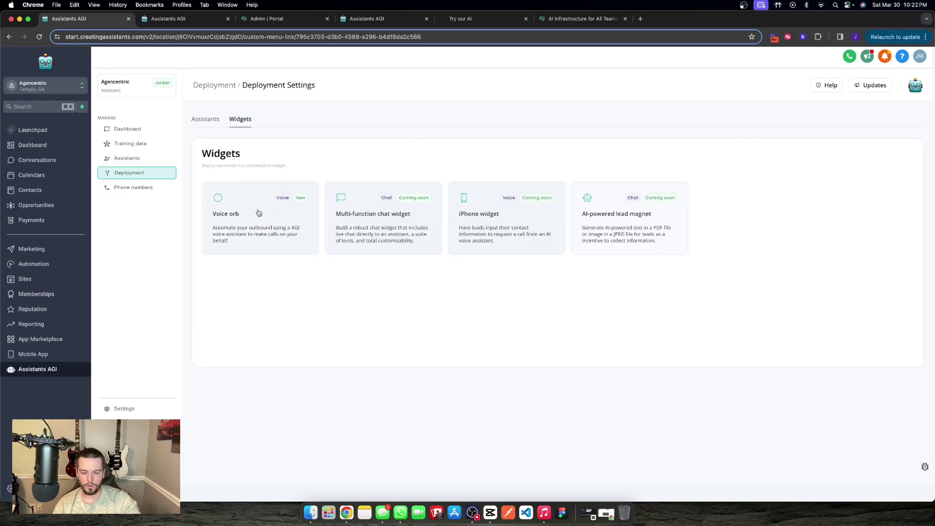
Set up the Voice orb widget with Halie as its assigned assistant
click(254, 213)
click(252, 215)
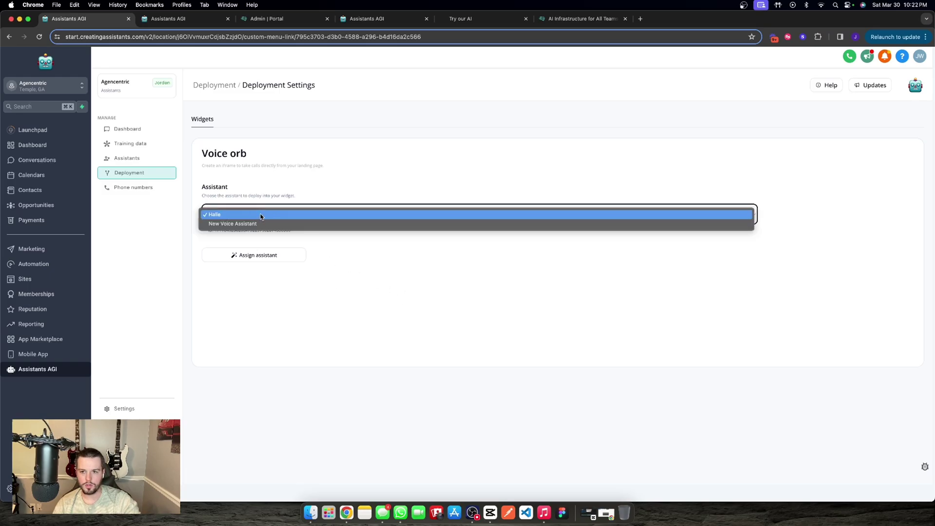
click(260, 217)
click(242, 258)
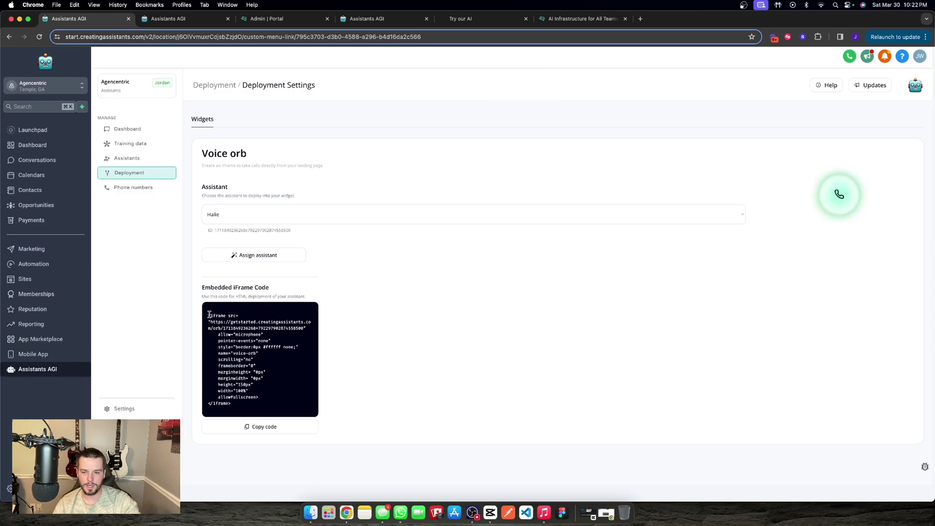
Copy the Voice orb's embedded iFrame code and examine its source URL
drag(209, 314, 306, 328)
click(260, 426)
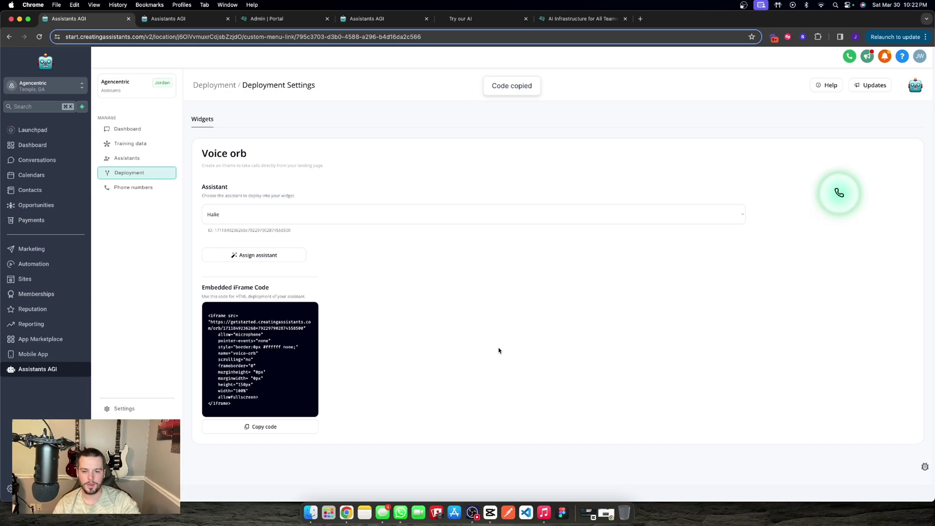
drag(234, 322, 299, 322)
double_click(226, 328)
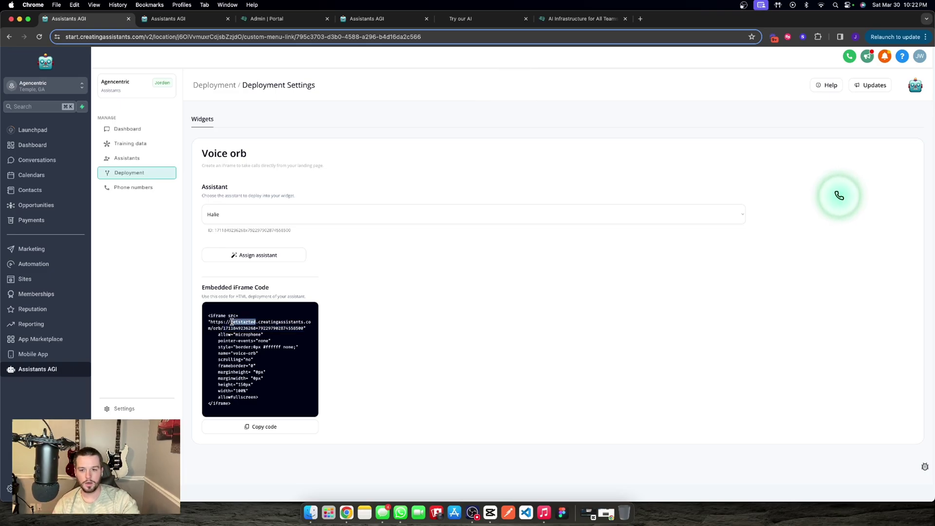
triple_click(230, 326)
click(233, 273)
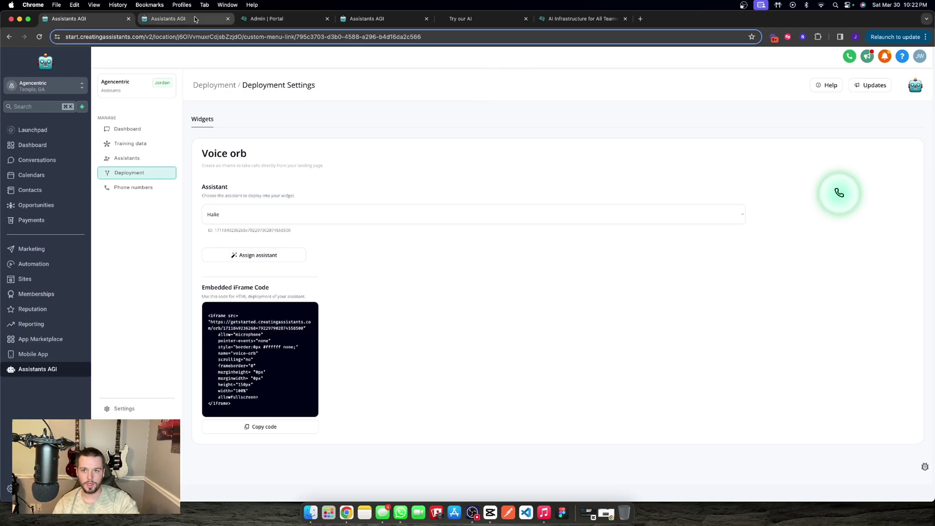
Check the Admin Portal's whitelabel page against the domain used in the Voice orb's iFrame code
click(273, 19)
click(34, 119)
key(super+1)
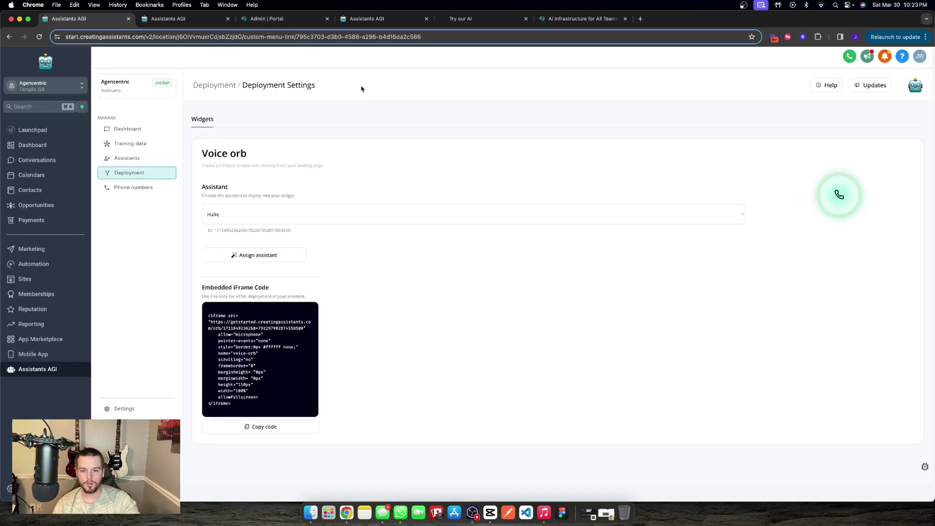
triple_click(250, 321)
click(353, 381)
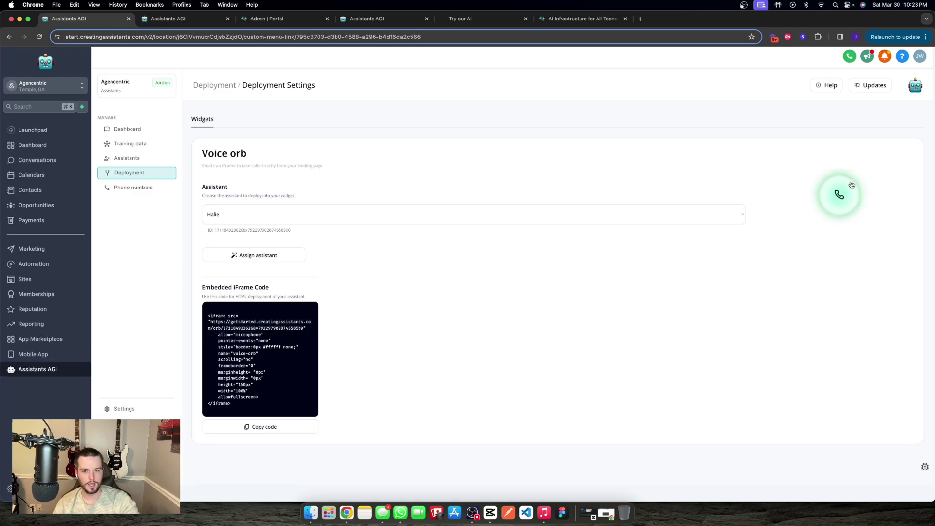
Copy the Voice orb embed code and open the code editor of the landing page's Custom HTML/Javascript element
click(260, 426)
click(391, 25)
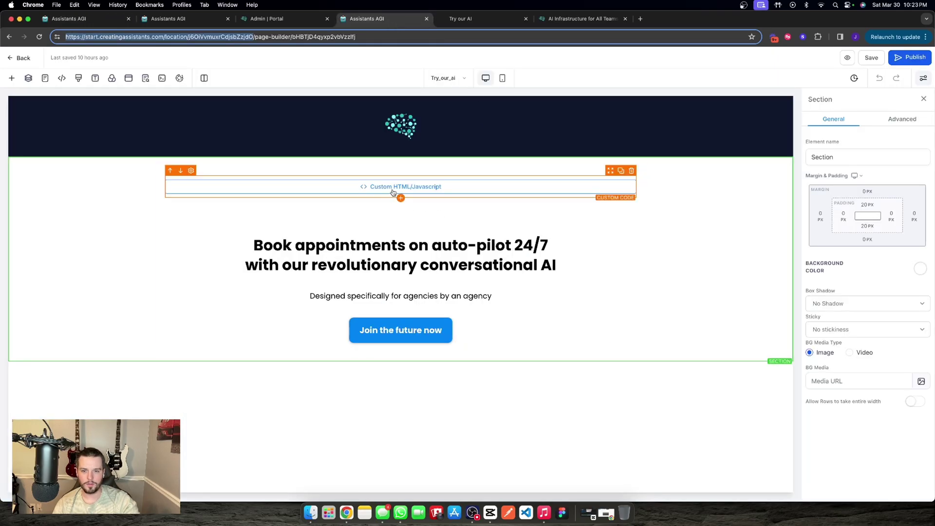
click(394, 191)
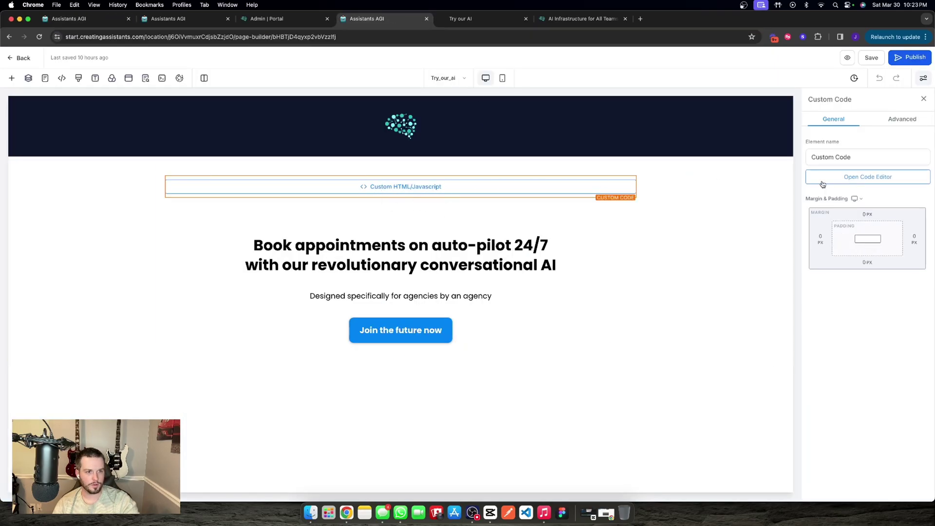
click(864, 179)
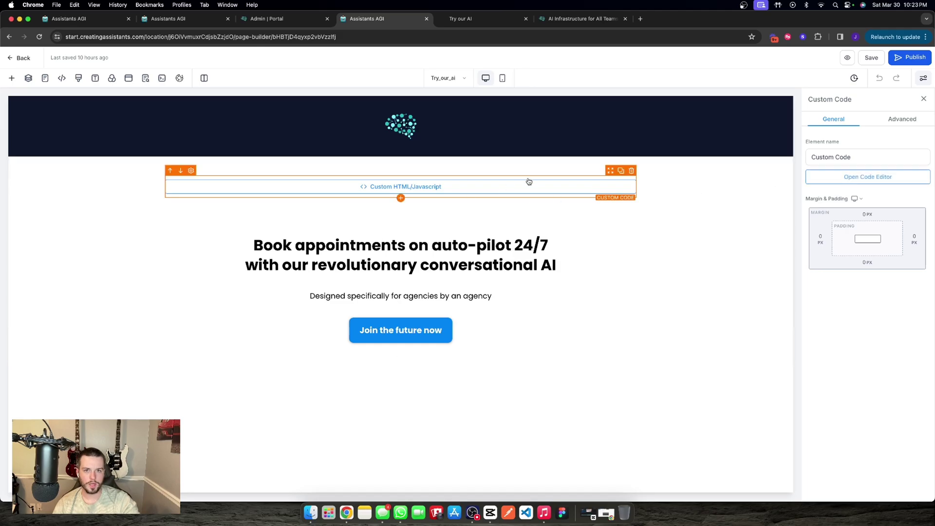
Compare the embedded voice orb on the Try our AI preview page with the one on the Agencentric homepage
click(475, 19)
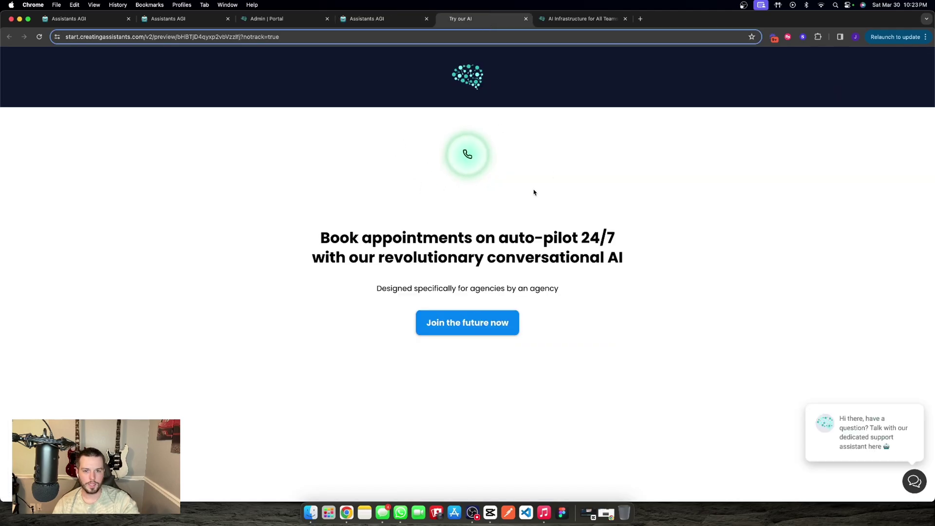
click(576, 18)
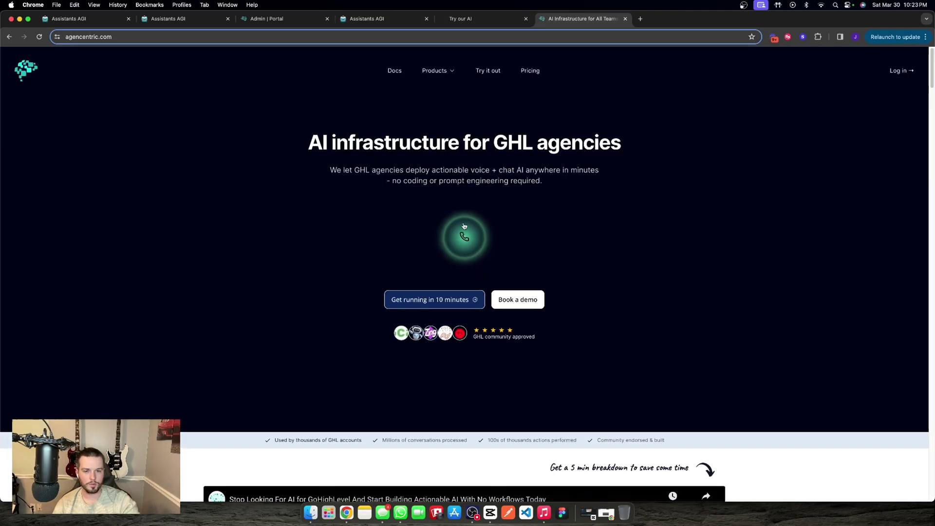
click(484, 22)
click(579, 19)
click(482, 19)
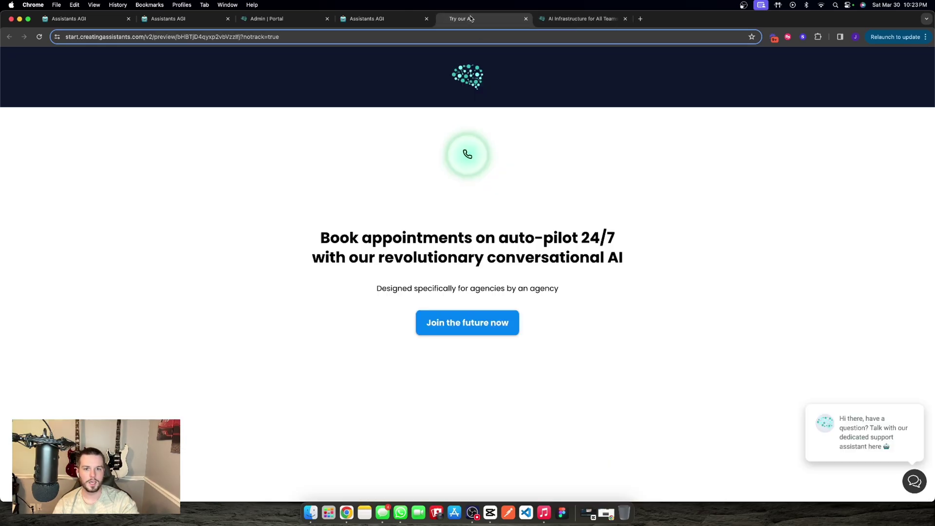
click(572, 21)
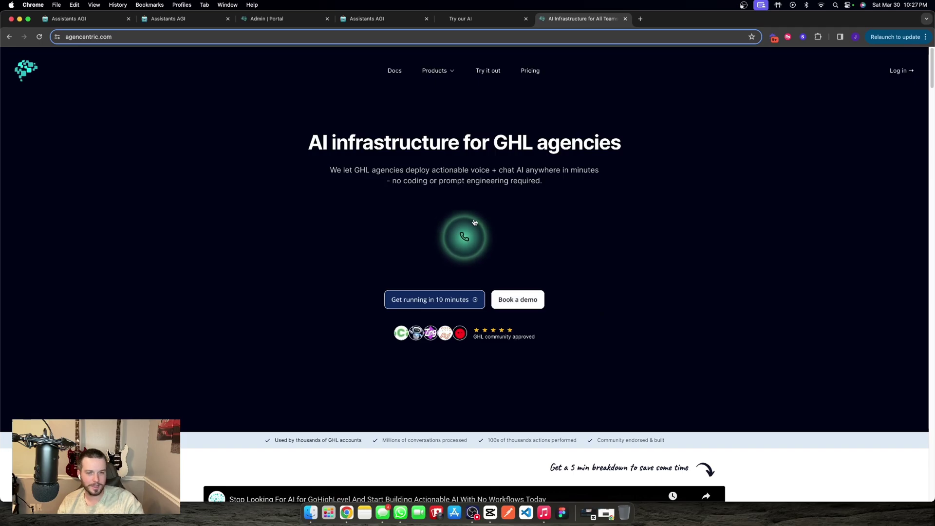
click(480, 19)
click(580, 19)
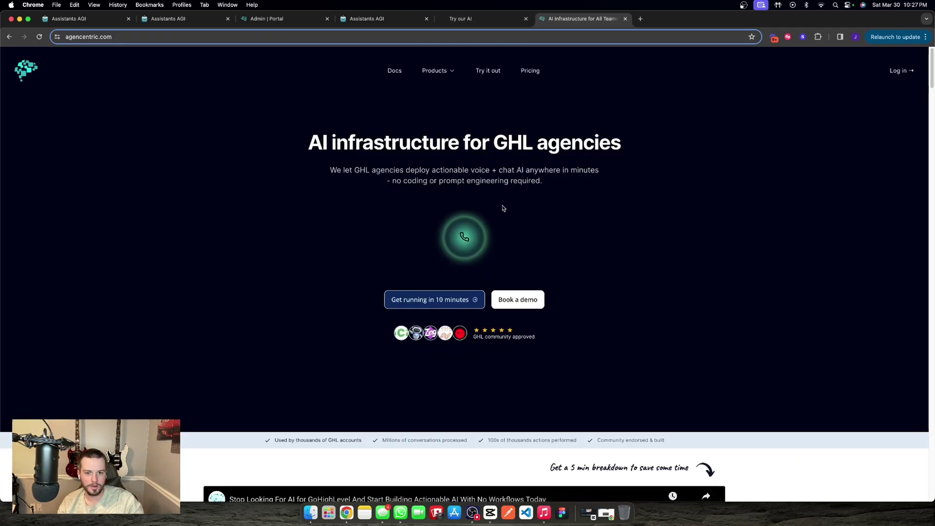